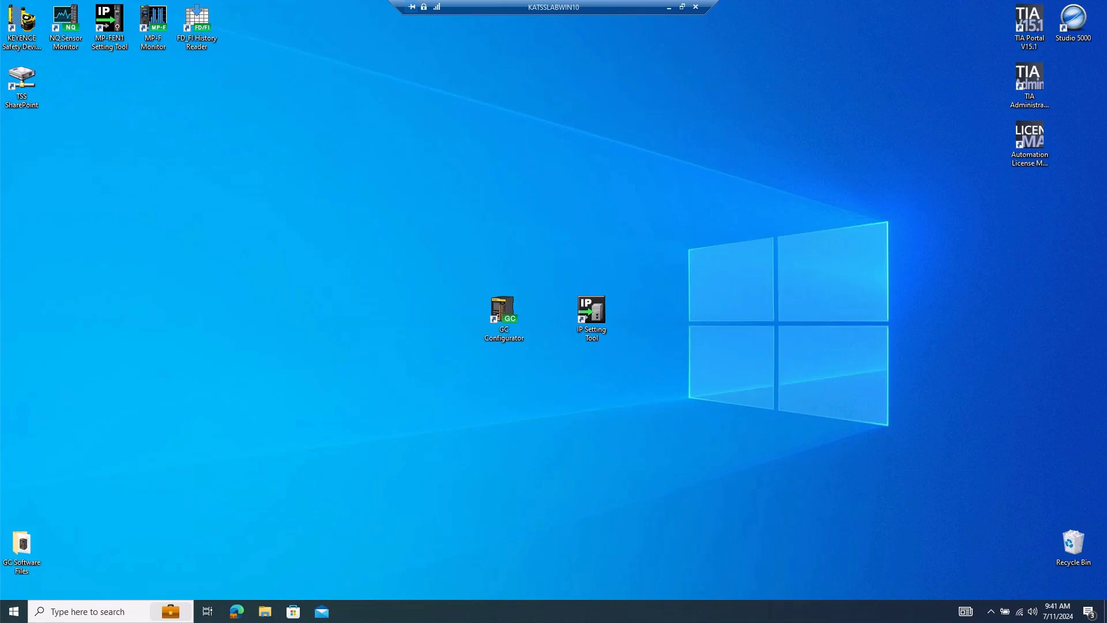
Step: Bring up the GC Configurator desktop shortcut's options menu, then dismiss it
right_click(506, 315)
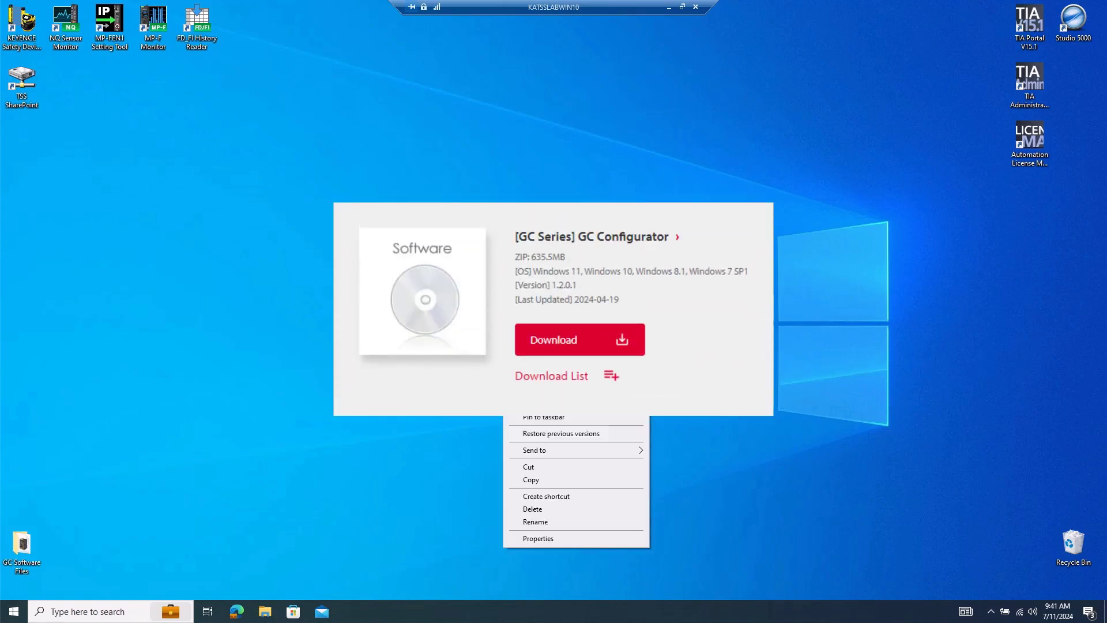
key(Escape)
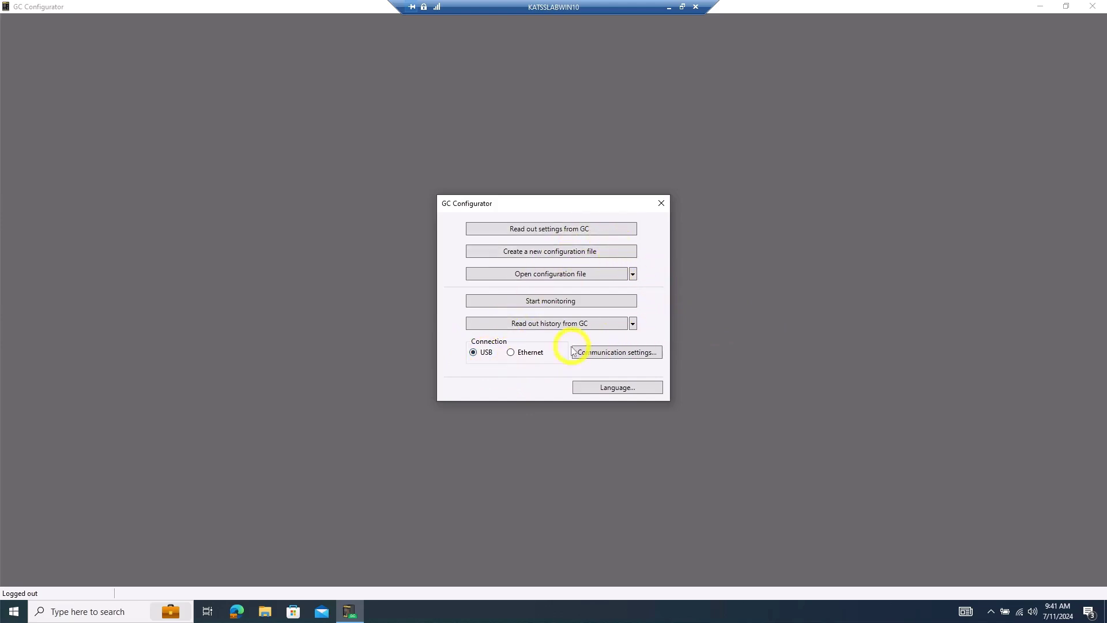
Step: Use an Ethernet connection with Select from list, and search the network for GC controllers
click(527, 358)
click(625, 352)
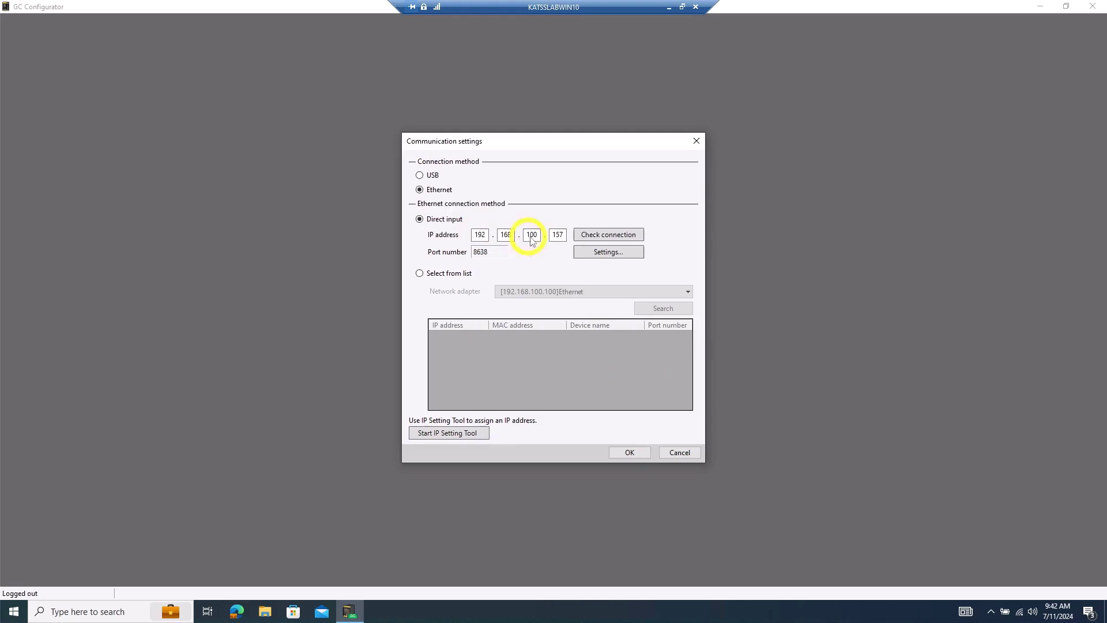
click(420, 274)
click(662, 312)
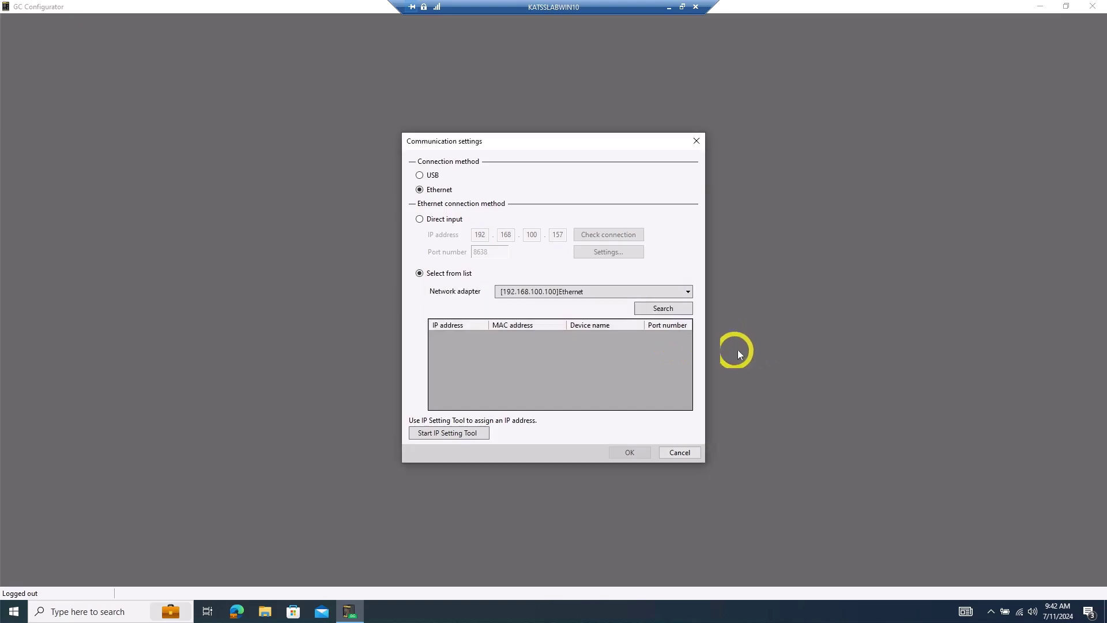
click(482, 436)
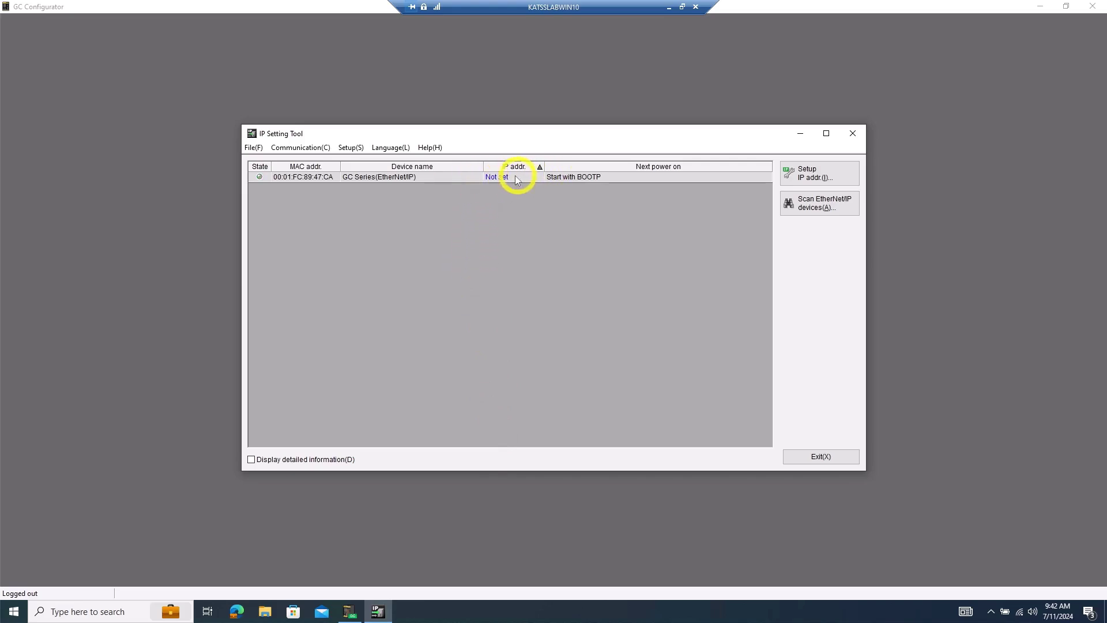
click(535, 181)
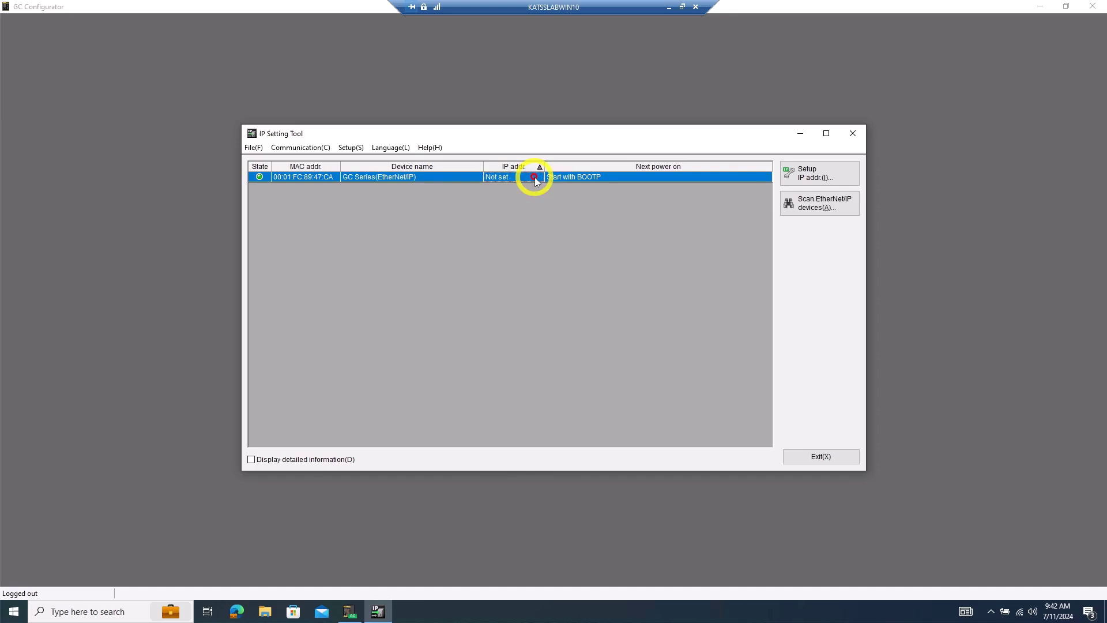
click(825, 175)
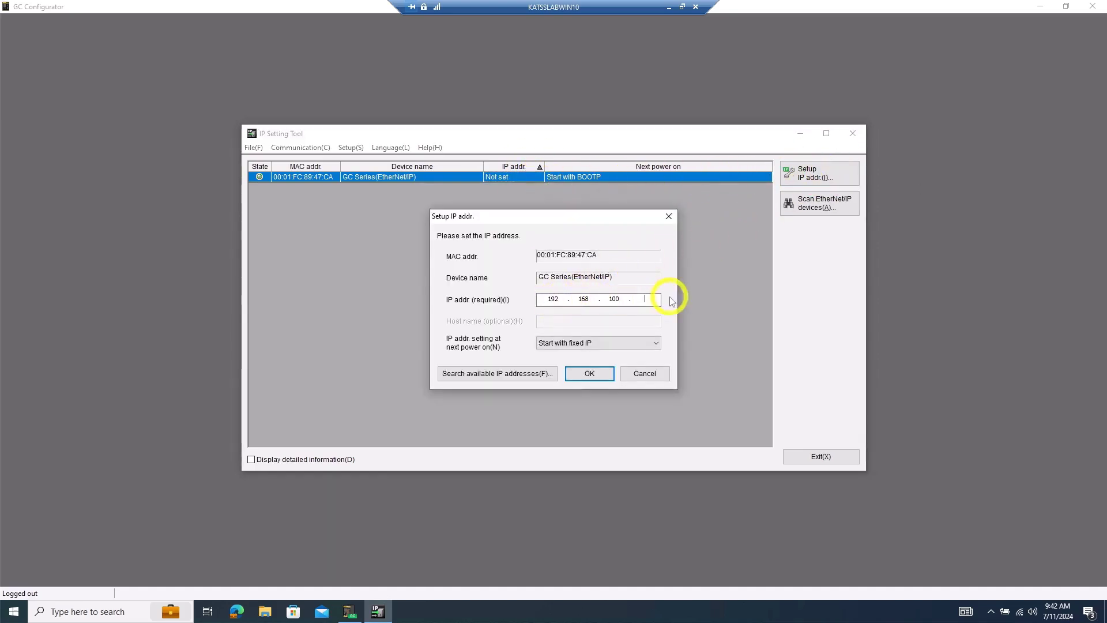
text(15)
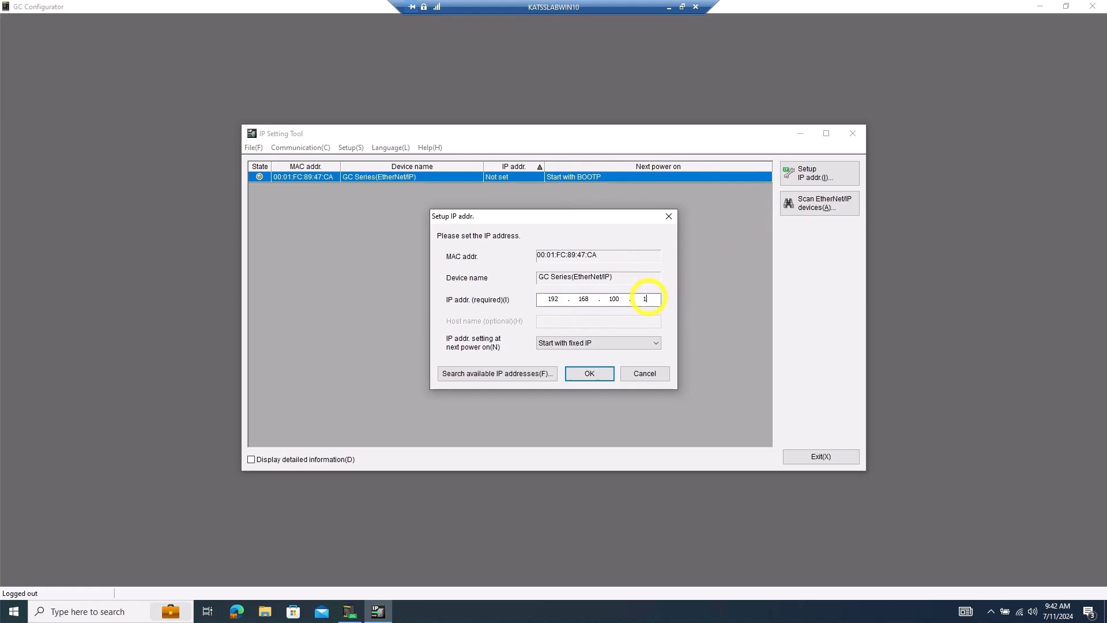
text(7)
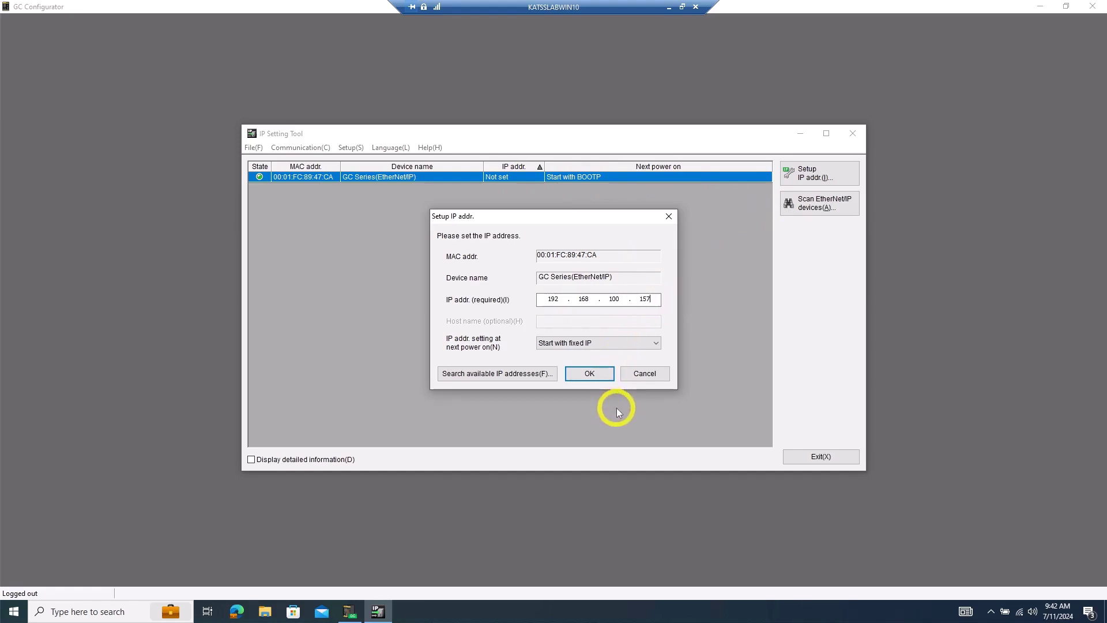
click(645, 374)
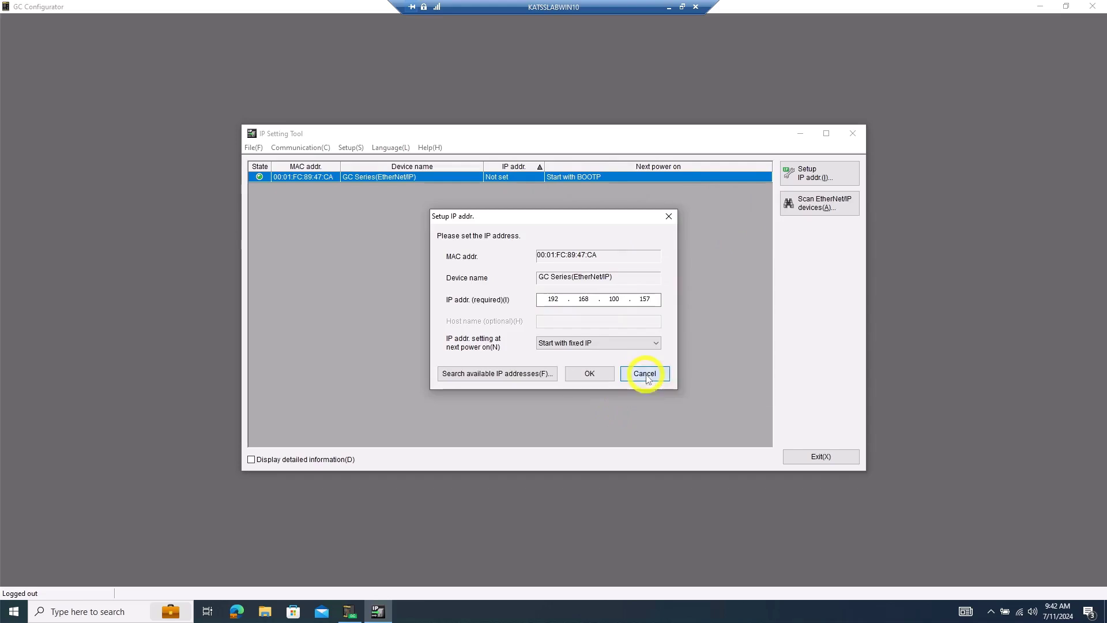
click(819, 458)
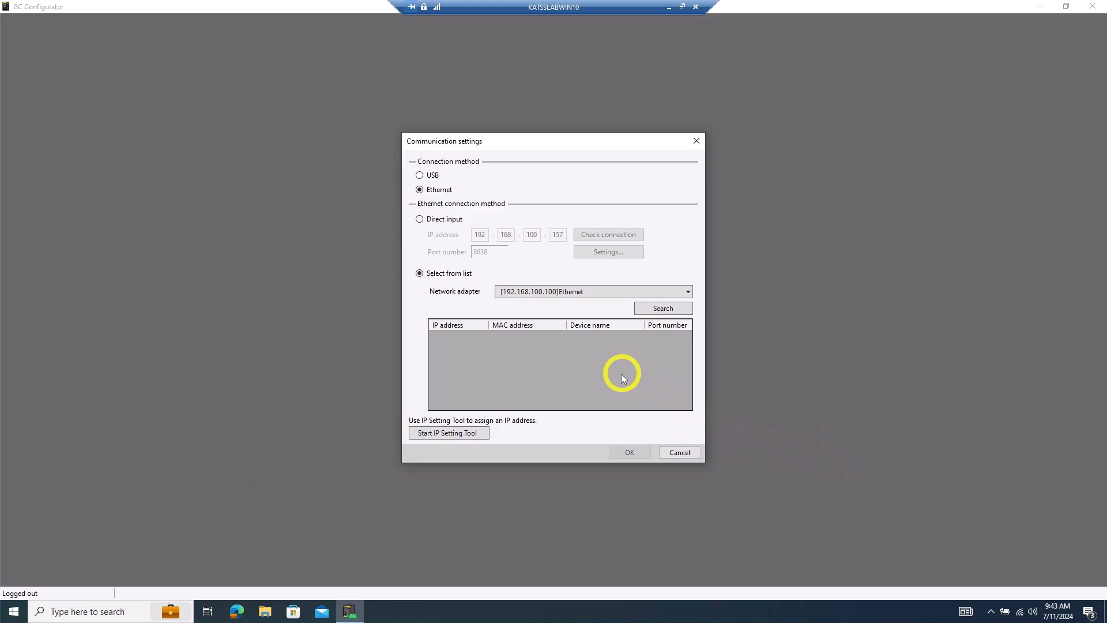
Step: Cancel the communication settings and switch the connection back to USB
click(548, 339)
click(680, 455)
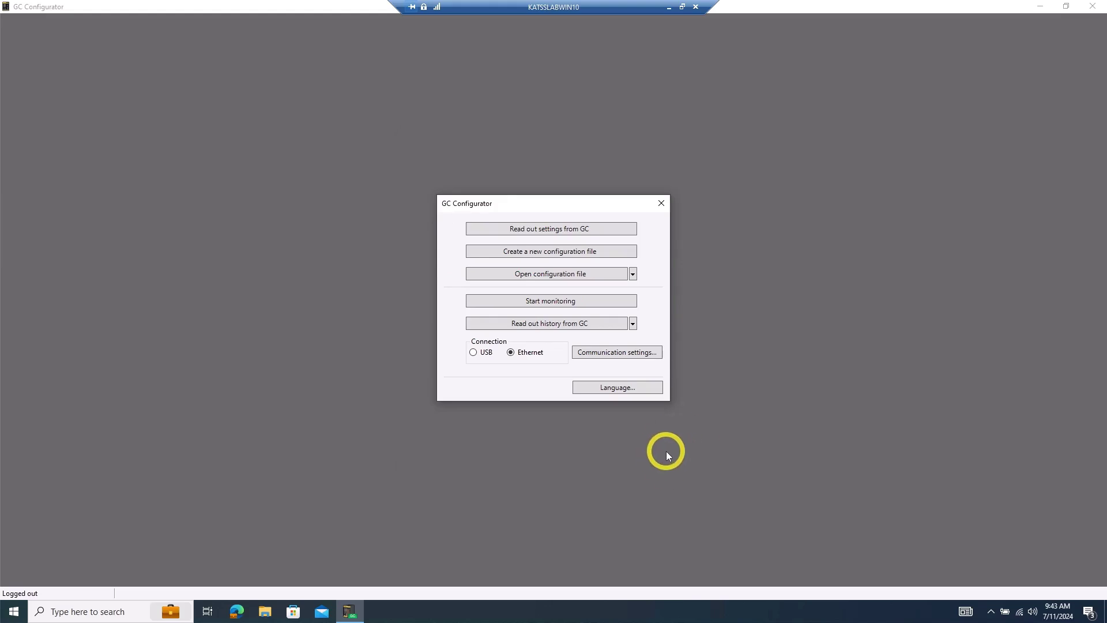
click(482, 355)
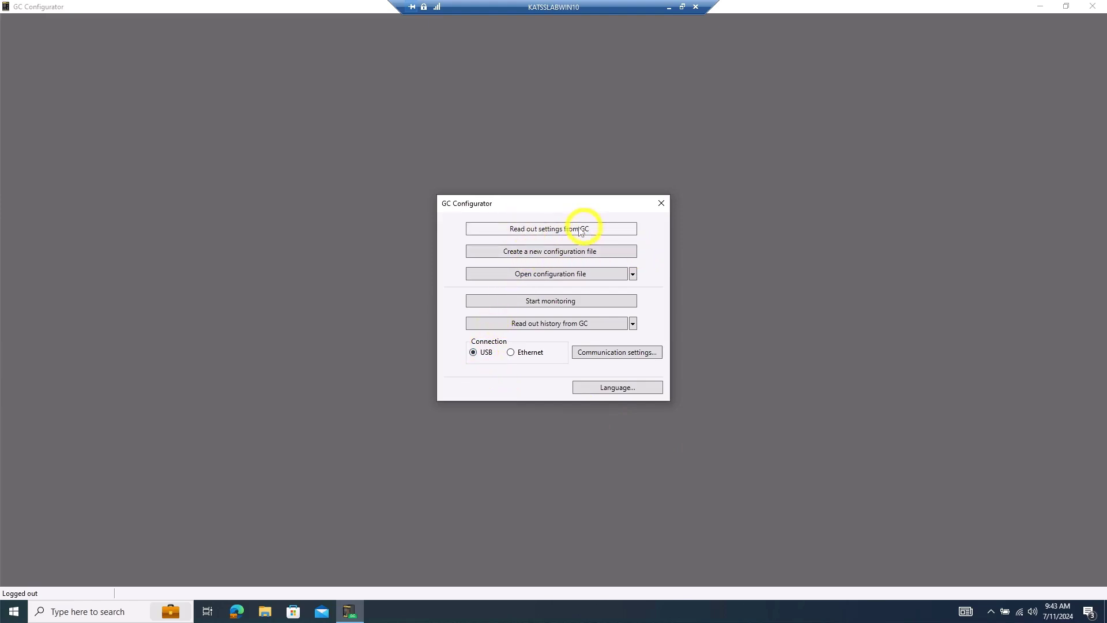
Step: Create a new GC-1000 configuration file in Standard mode
click(621, 252)
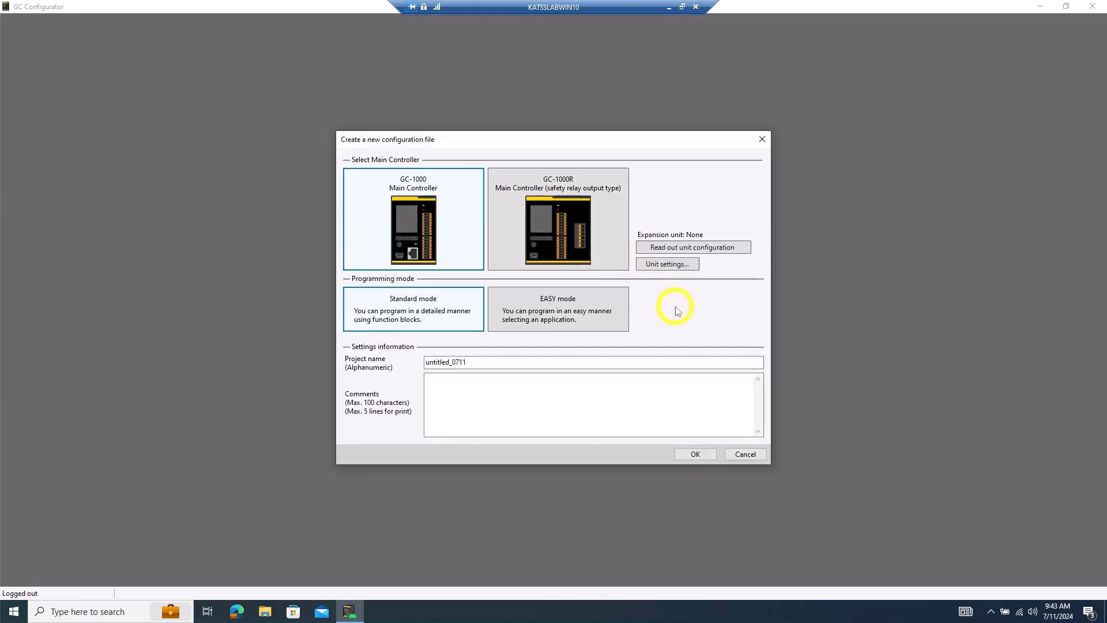
click(409, 225)
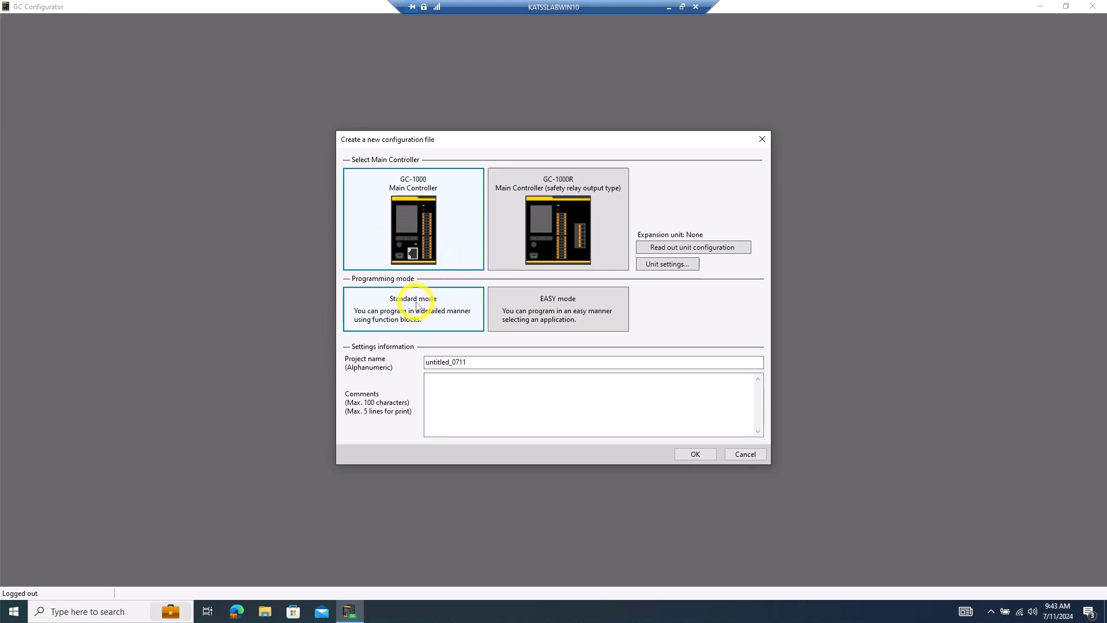
click(471, 303)
click(695, 454)
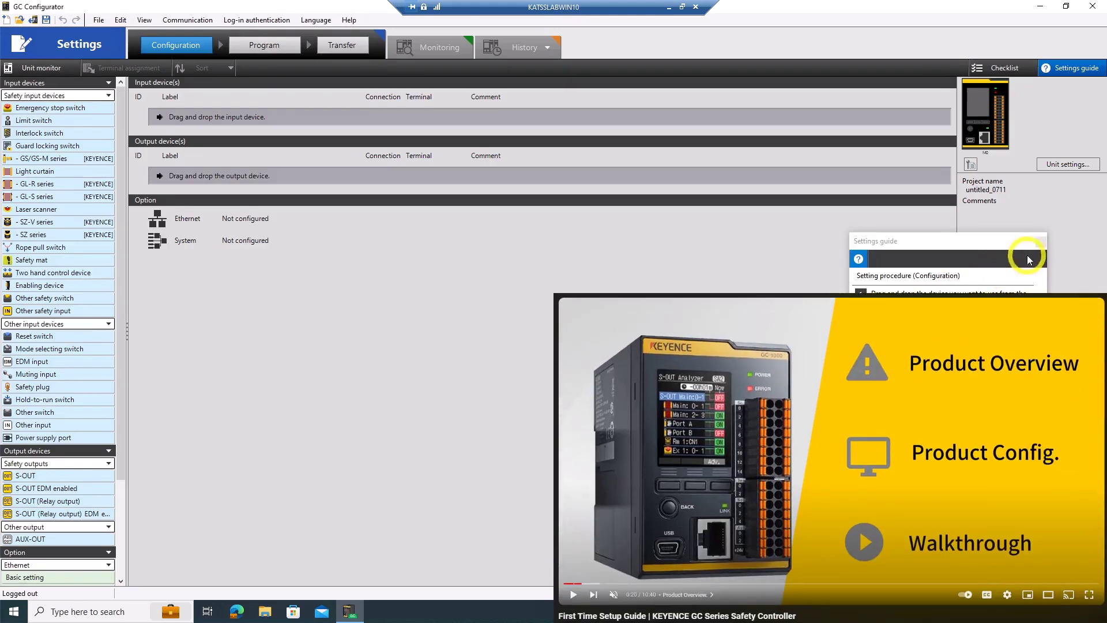
Step: Close the settings guide and add EtherNet/IP under Option > Ethernet
click(1029, 259)
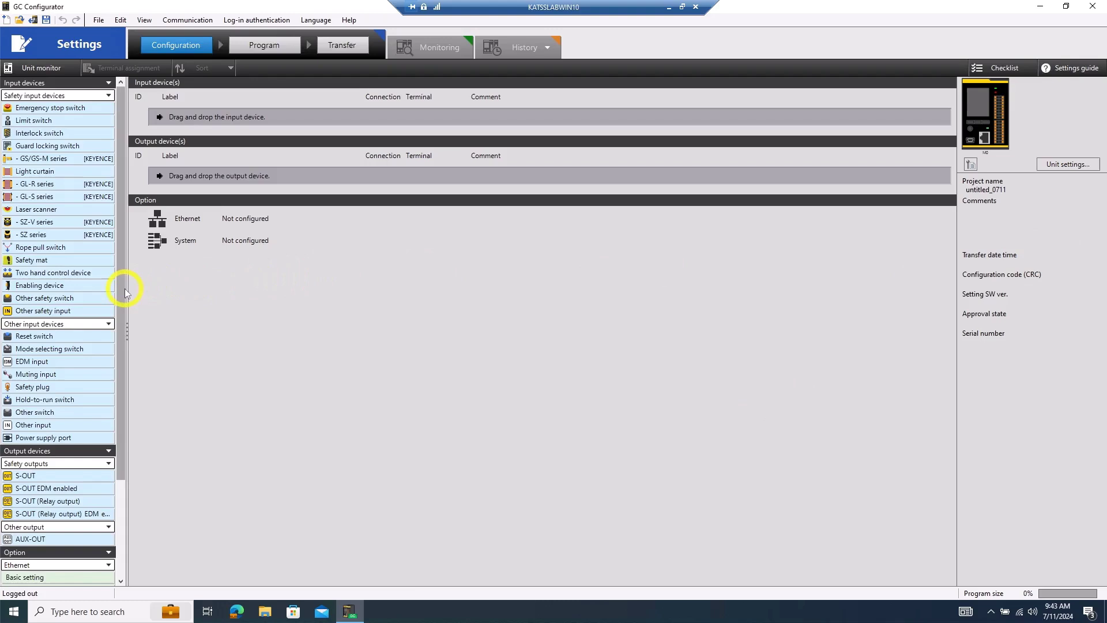
scroll(124, 294, down, 5)
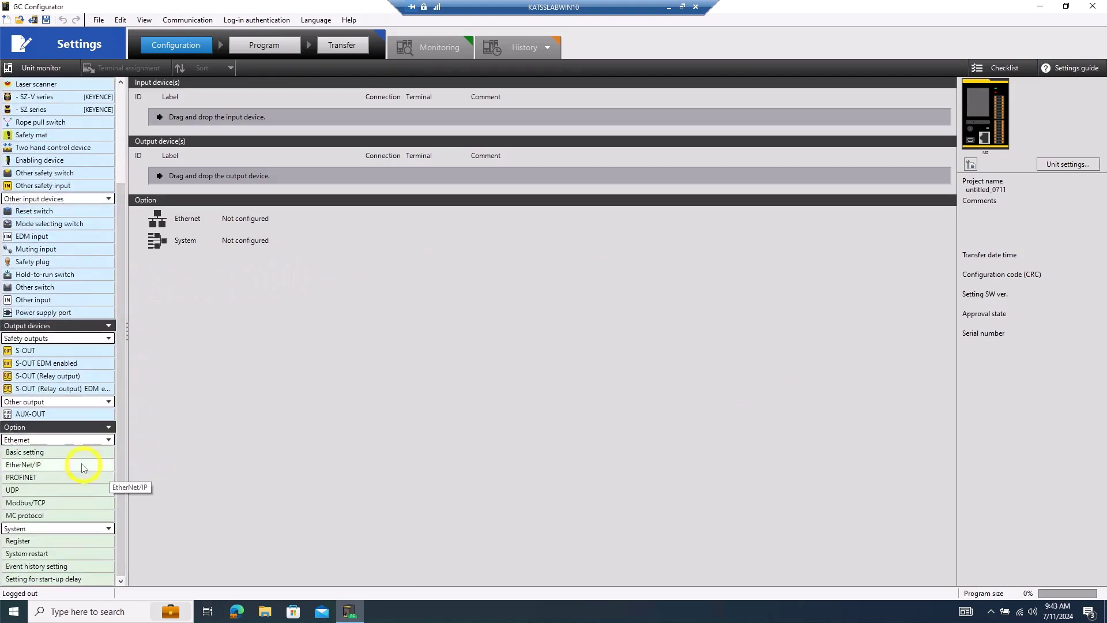
click(69, 440)
click(48, 516)
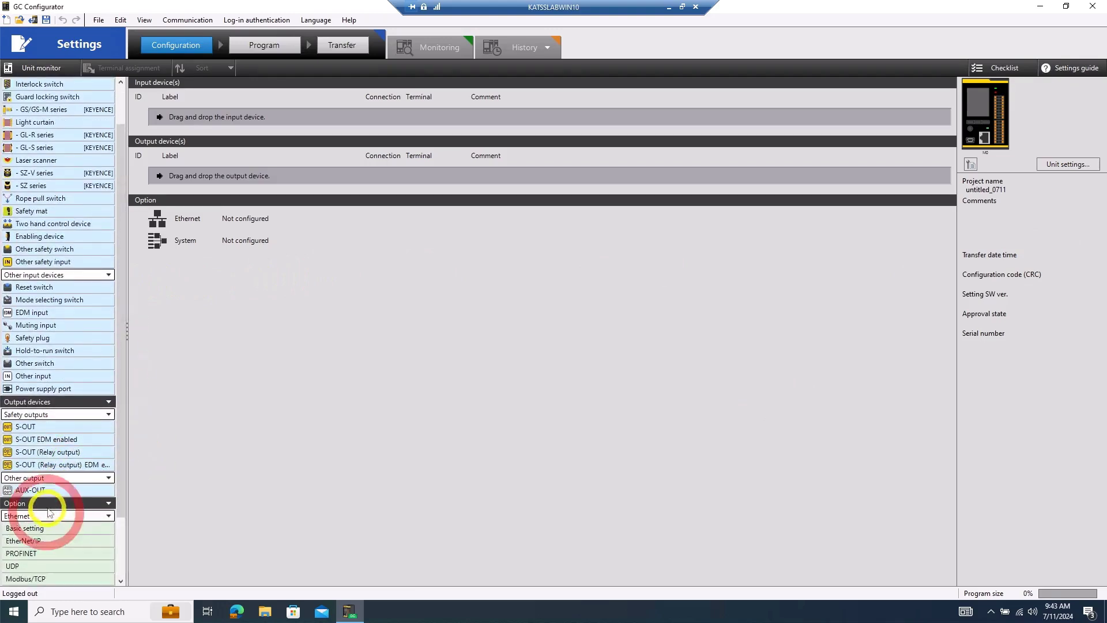
double_click(29, 542)
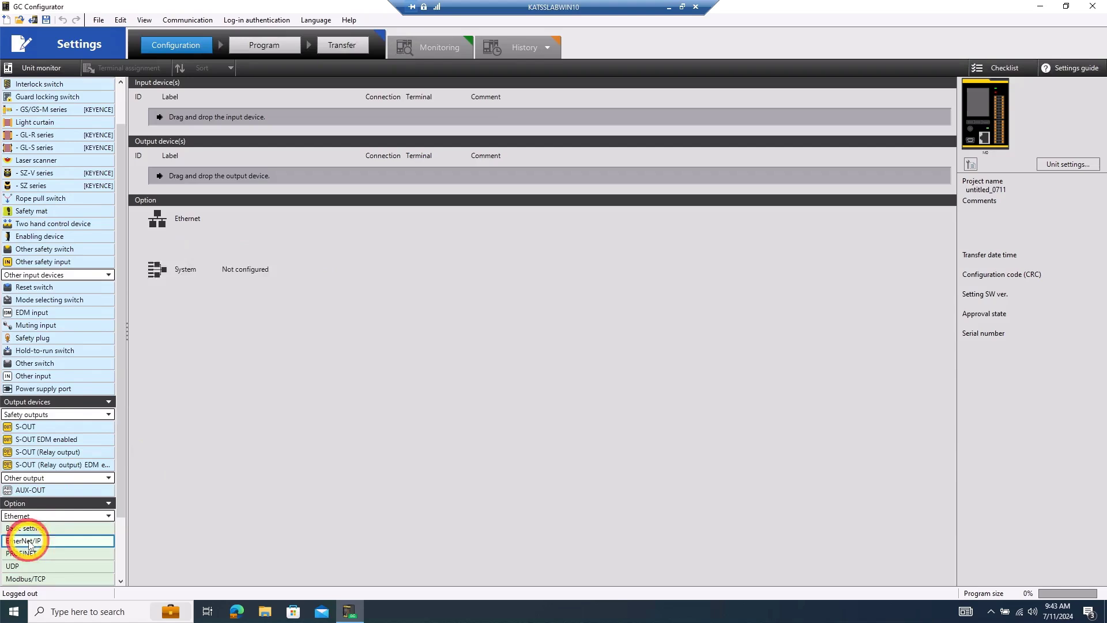
drag(120, 471, 109, 598)
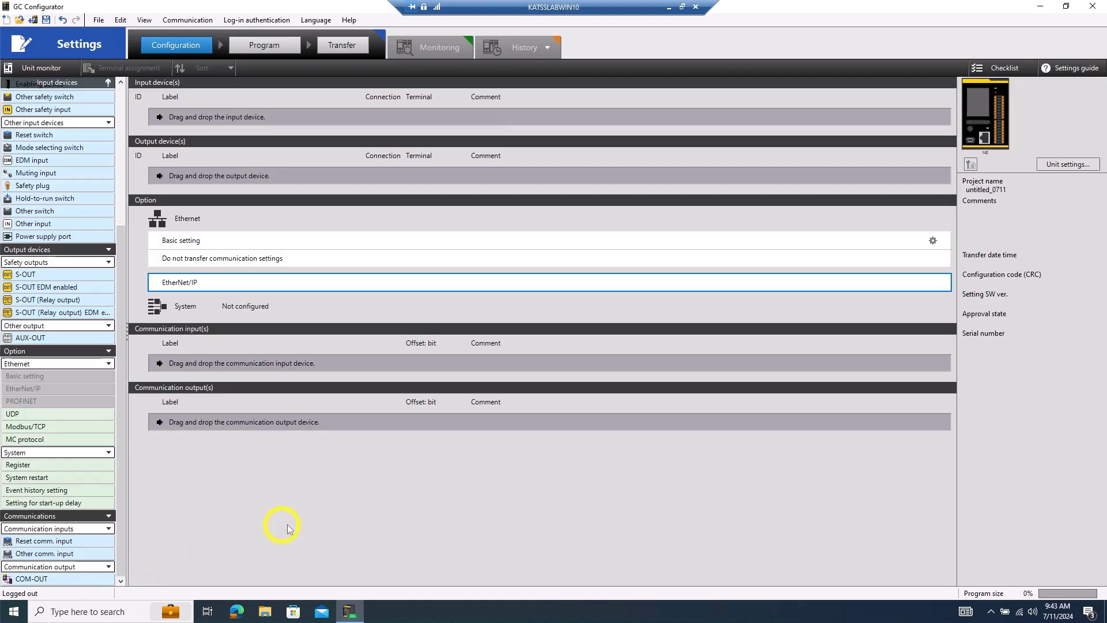
Step: Enable Transfer communication settings with IP 192.168.100.157 and subnet mask 255.255.255.0
click(933, 242)
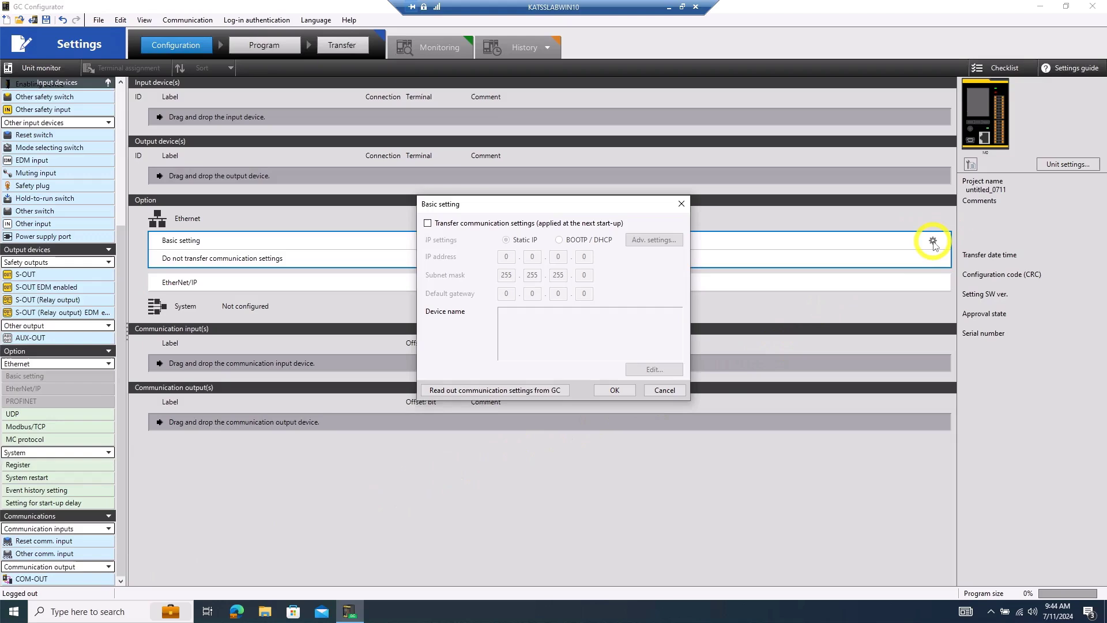
click(681, 203)
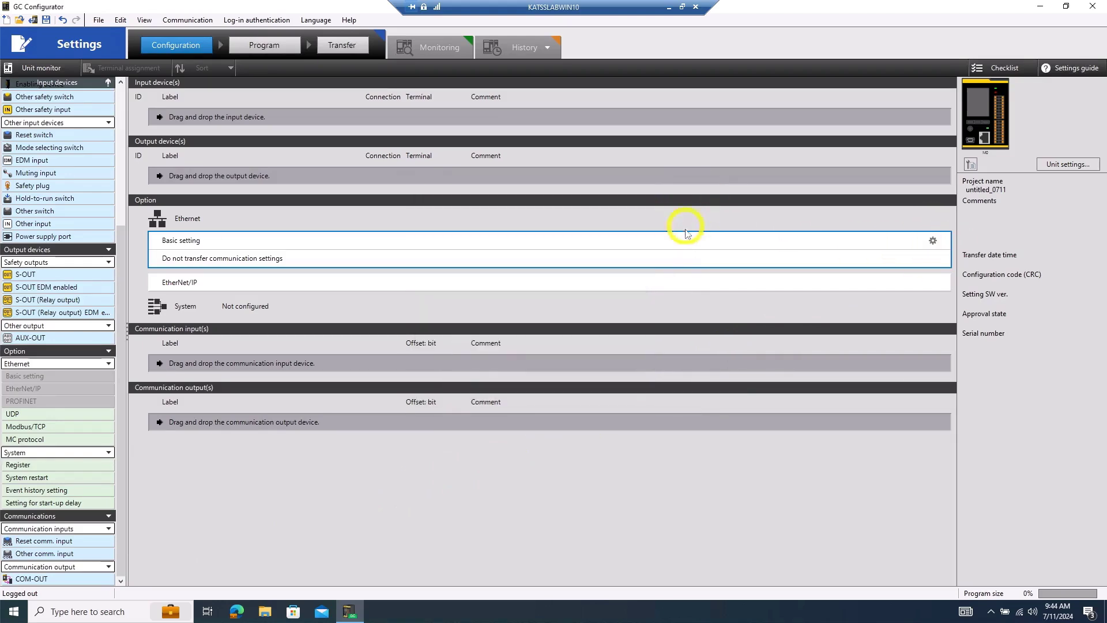
double_click(684, 246)
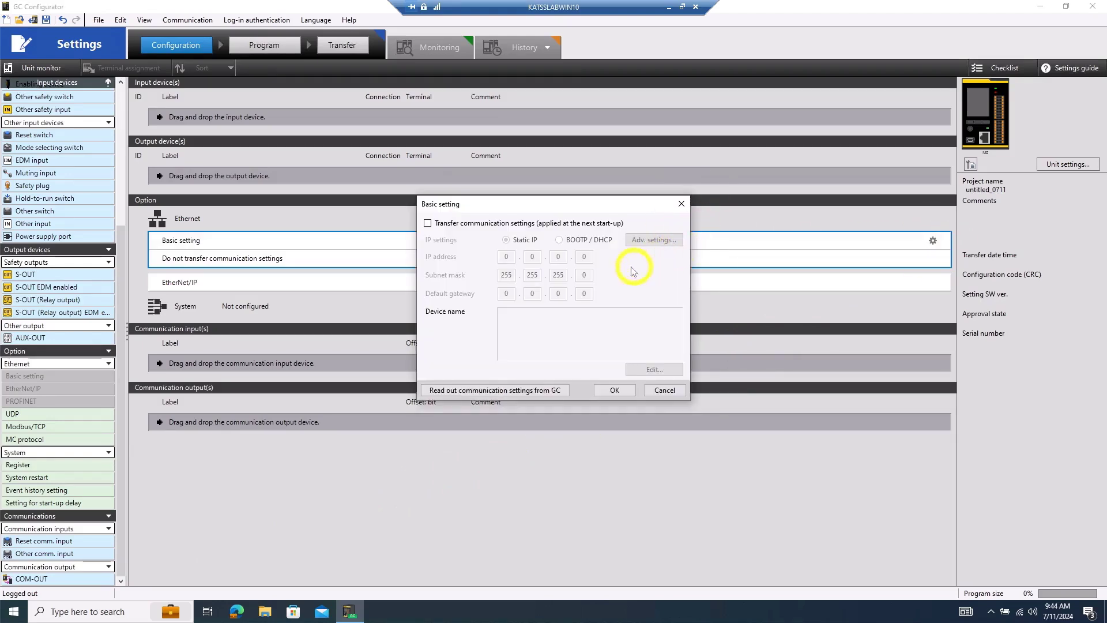
click(427, 224)
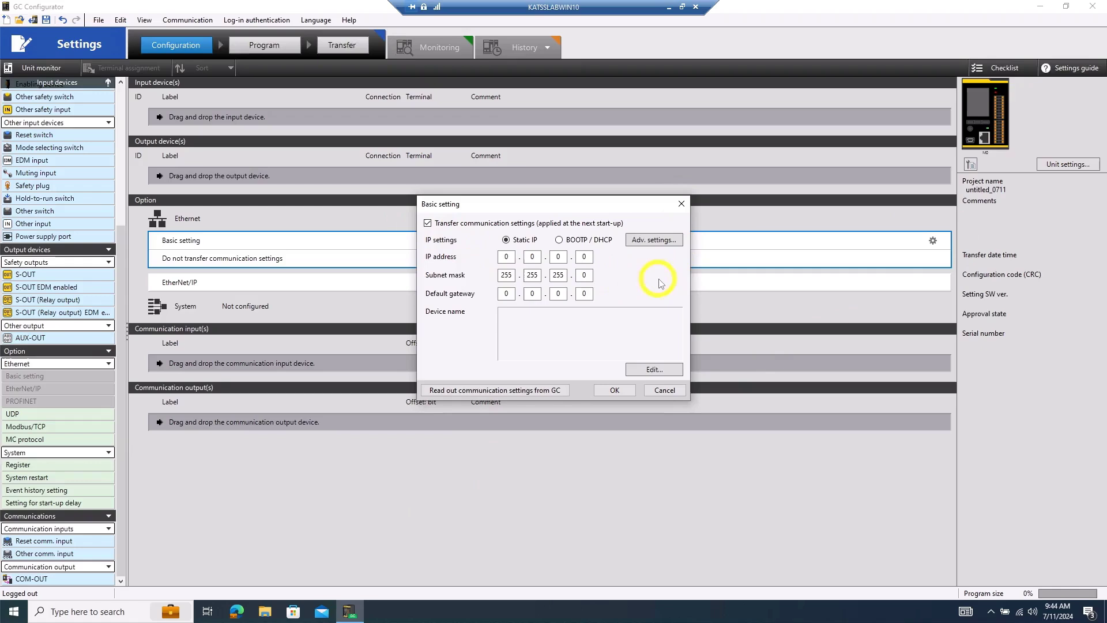
click(506, 256)
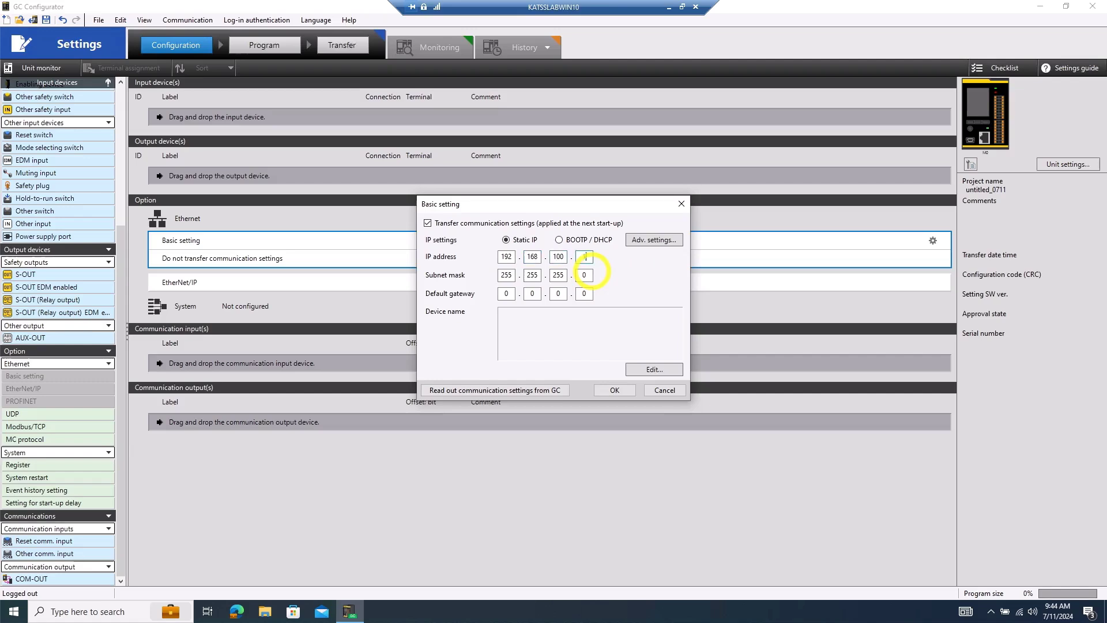
click(614, 391)
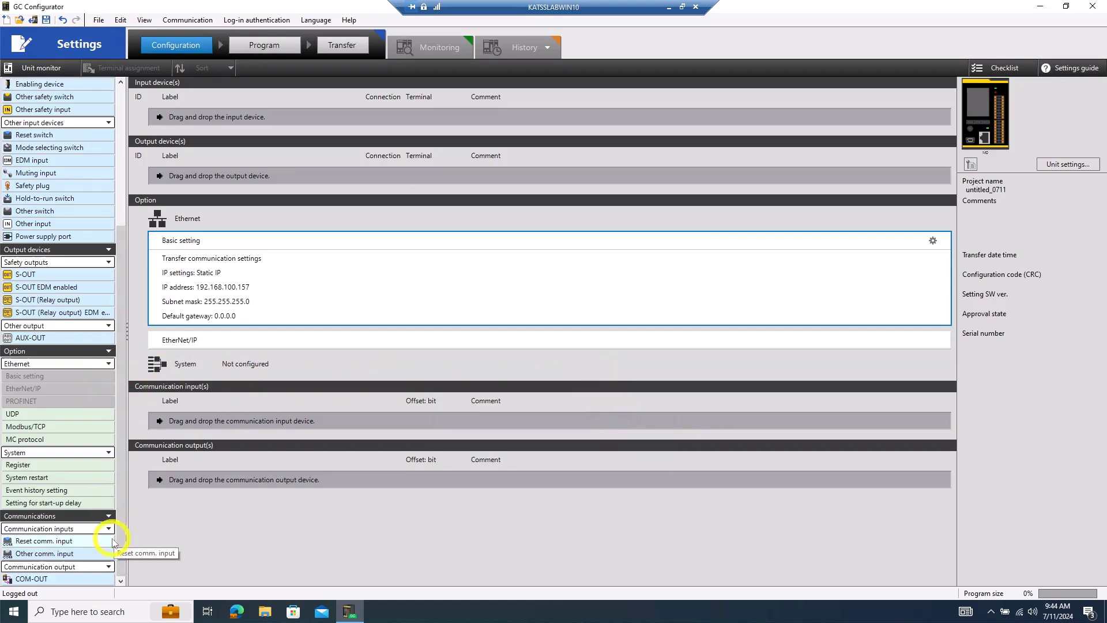
Step: Add output COM-OUT A and inputs CIN00 (Other input) and RSTC00 (Reset input)
scroll(75, 557, up, 1)
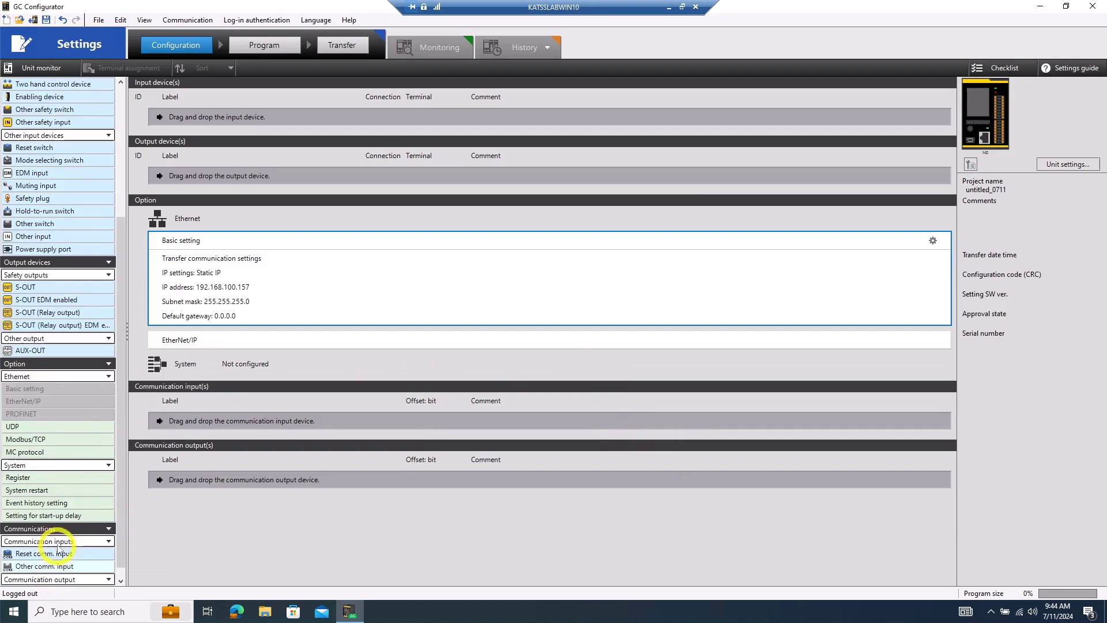
scroll(57, 548, down, 1)
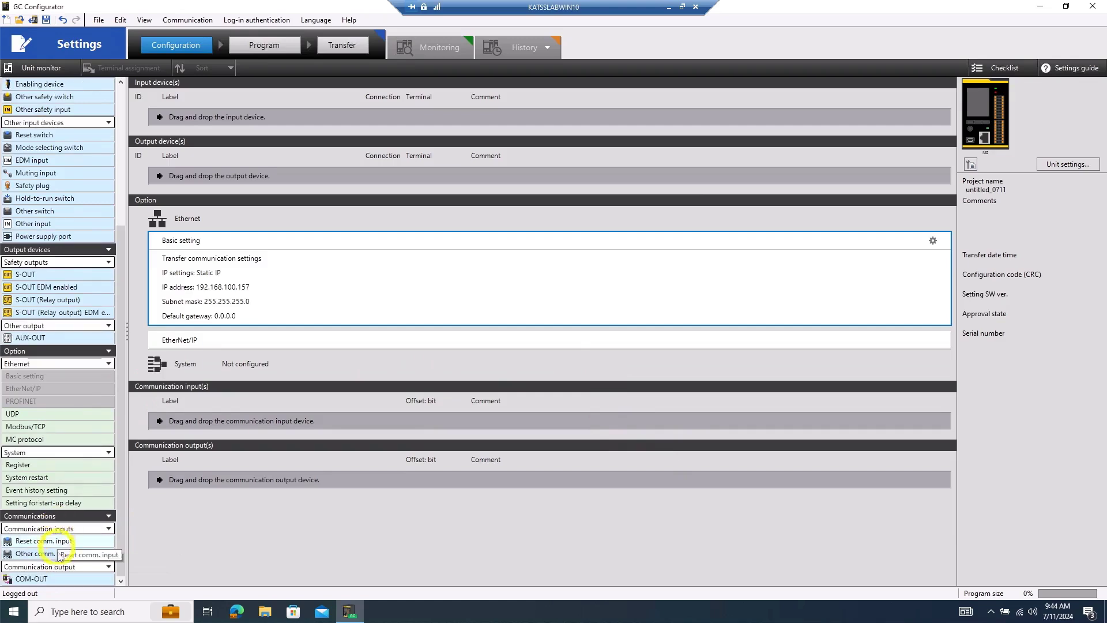
double_click(26, 581)
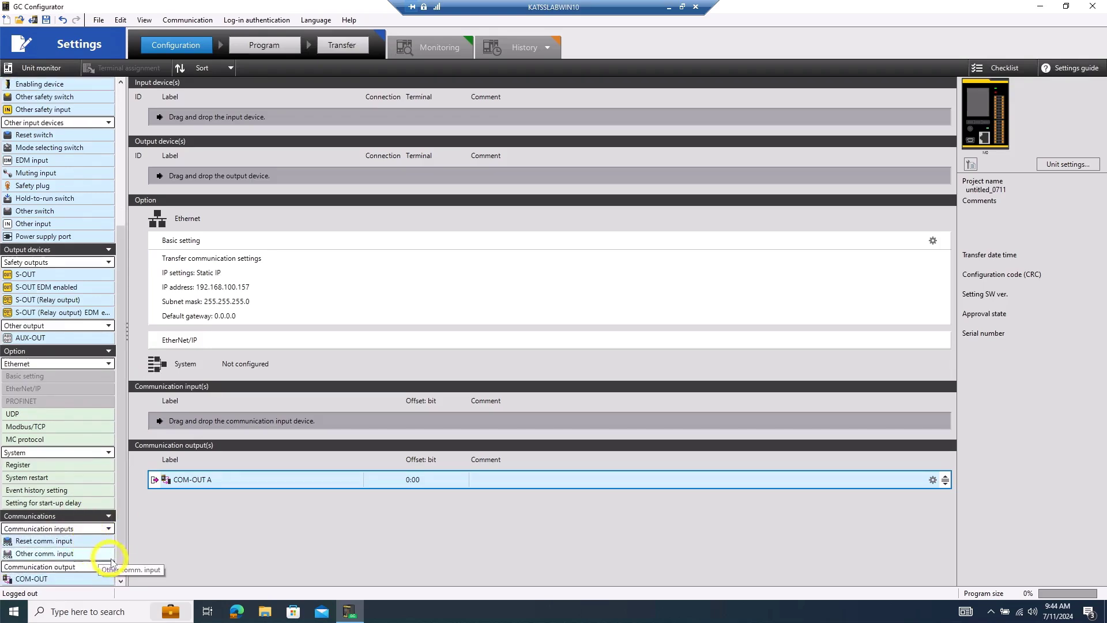
double_click(81, 554)
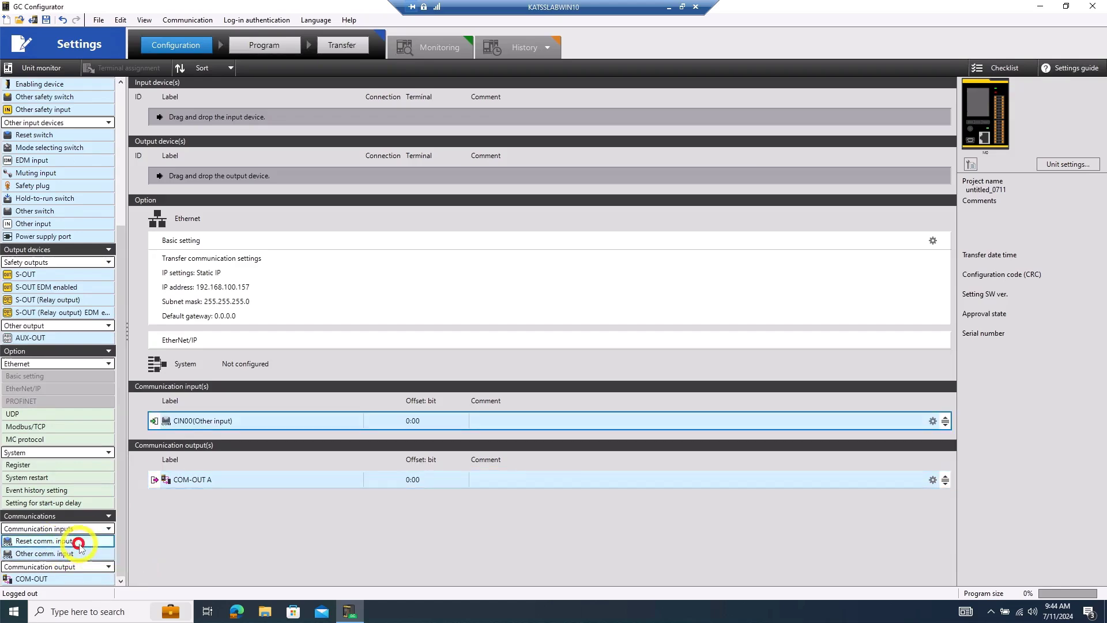
double_click(89, 542)
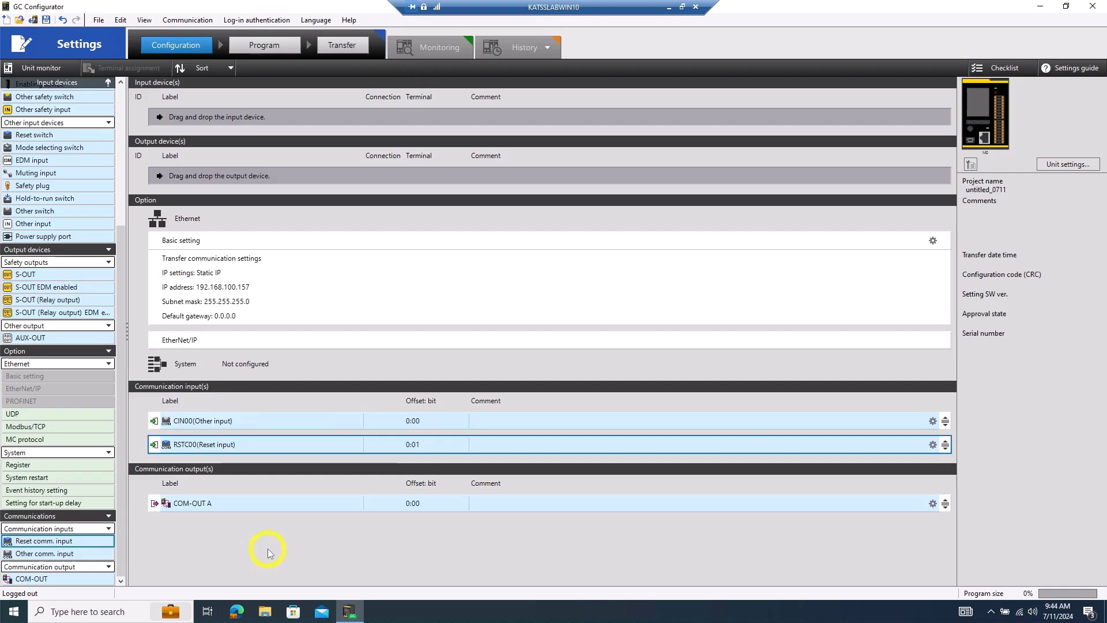
click(441, 421)
click(449, 423)
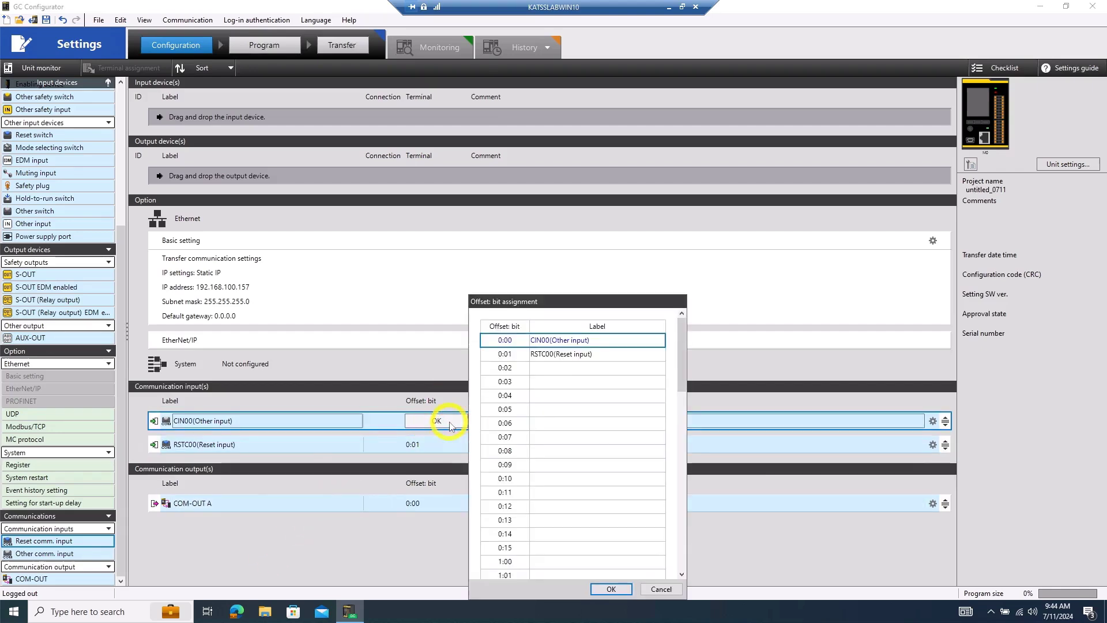
drag(682, 352, 681, 537)
click(611, 589)
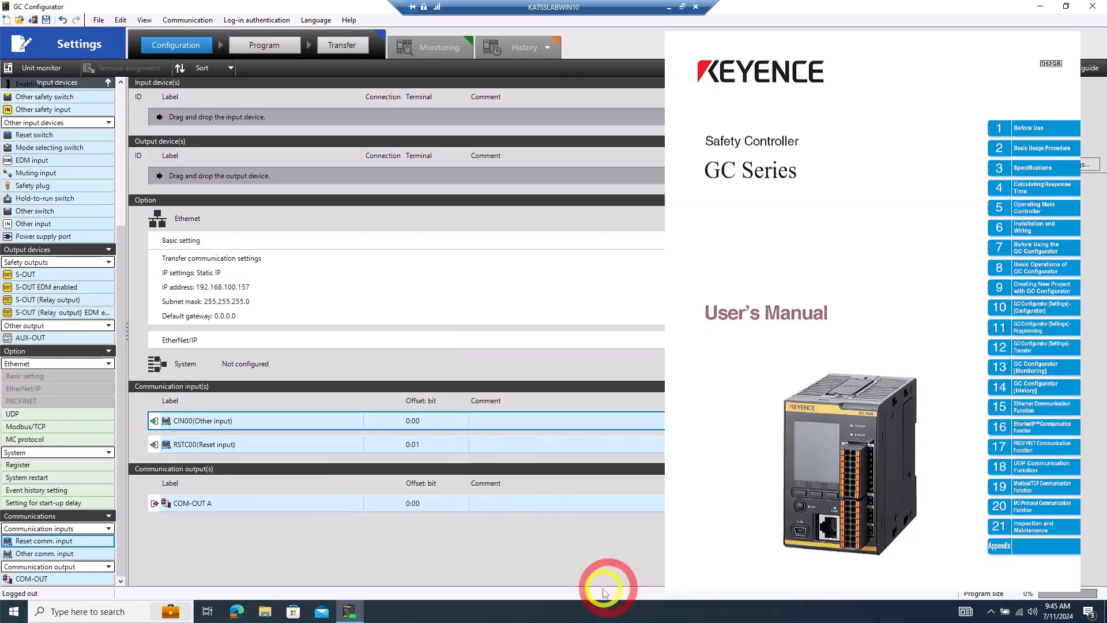
click(427, 505)
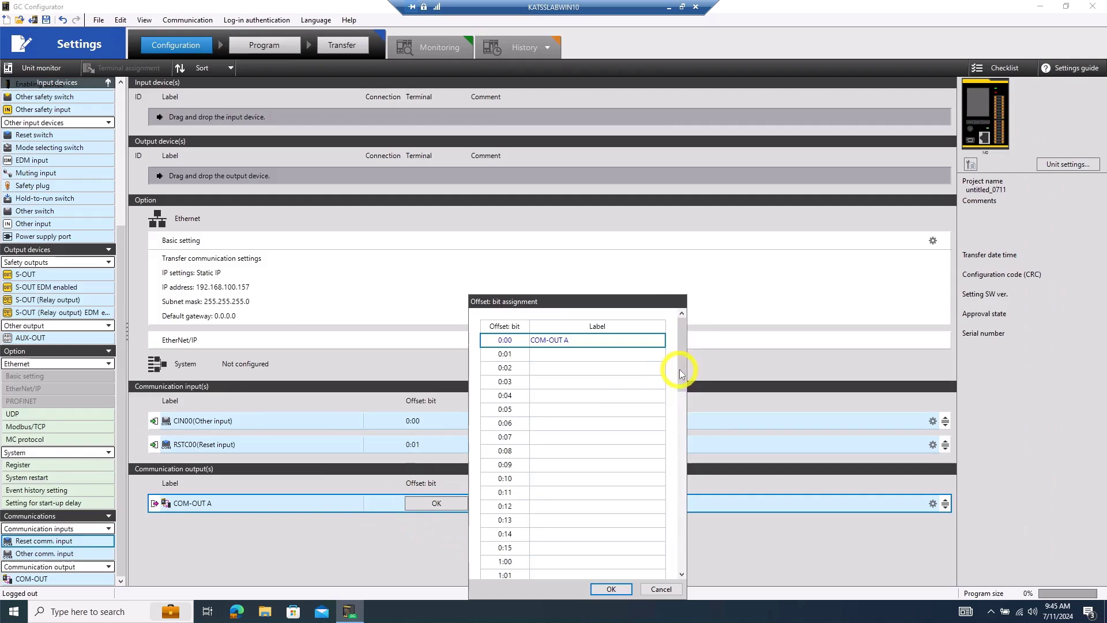
drag(680, 374, 674, 350)
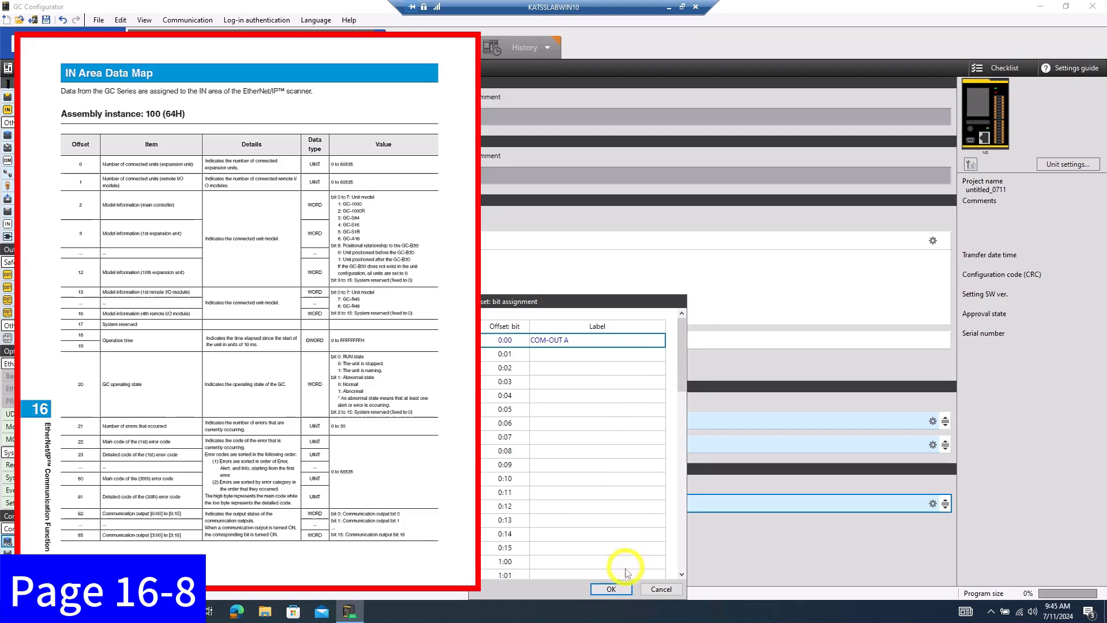
click(610, 589)
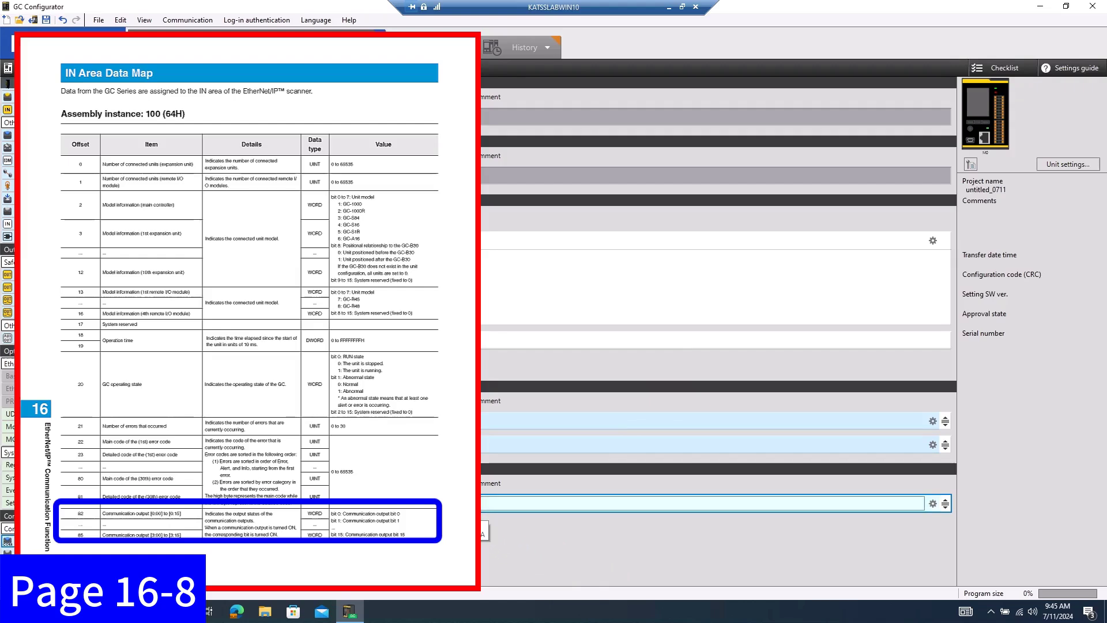
double_click(483, 503)
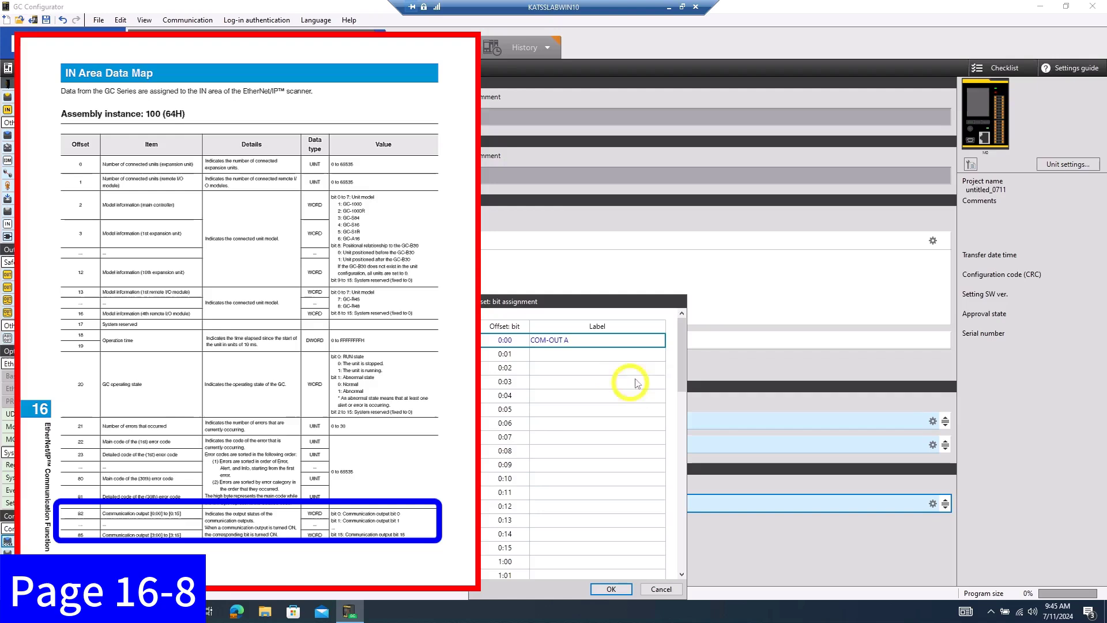
drag(682, 356, 685, 506)
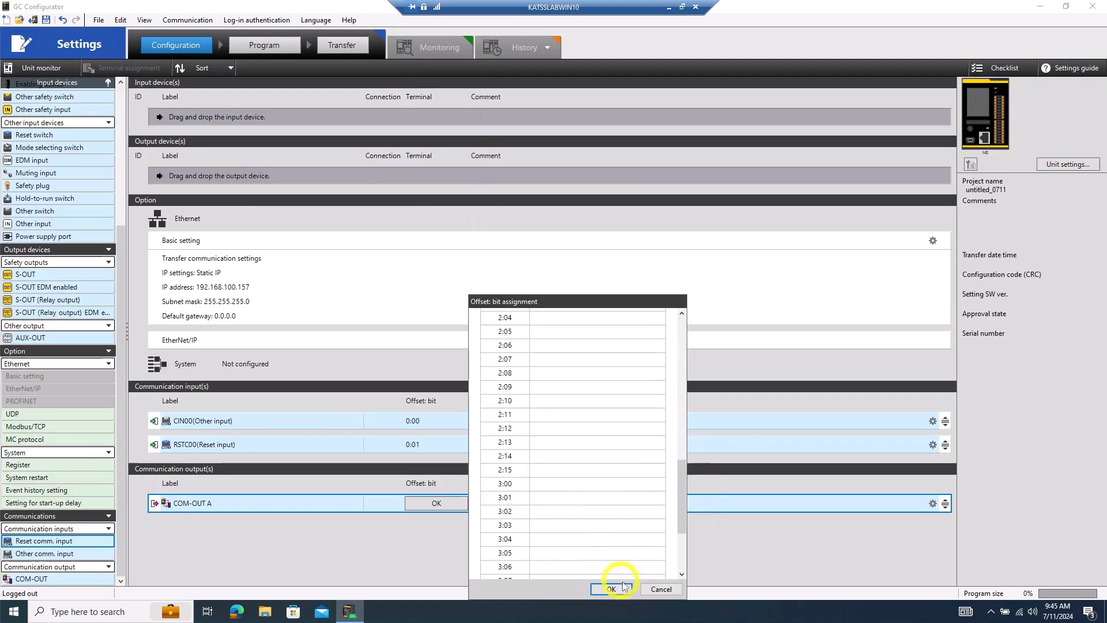
click(657, 588)
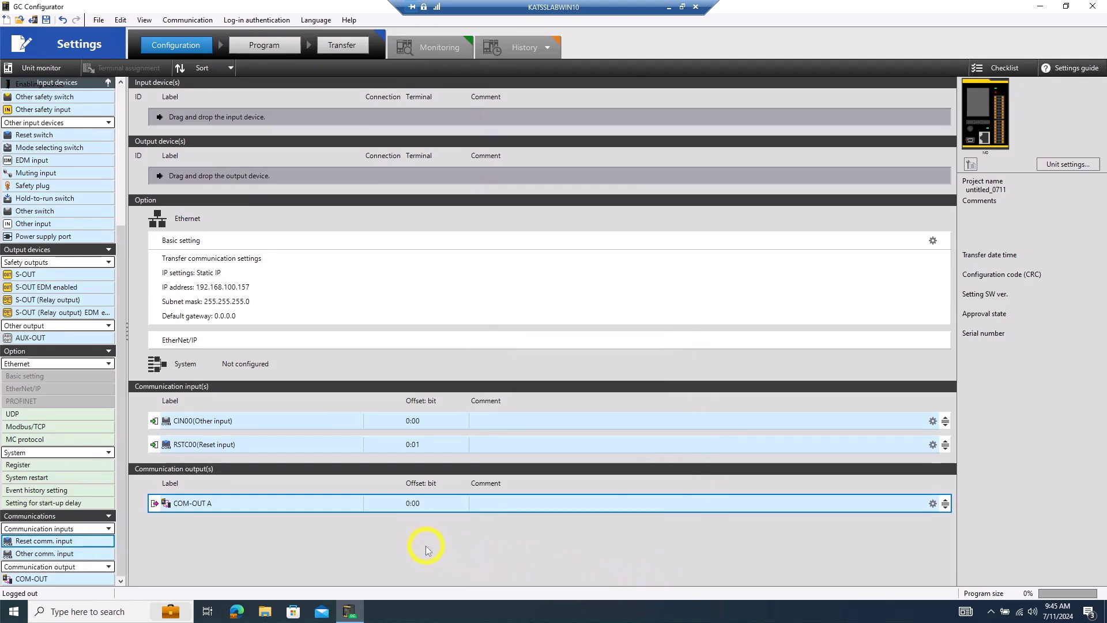
click(412, 504)
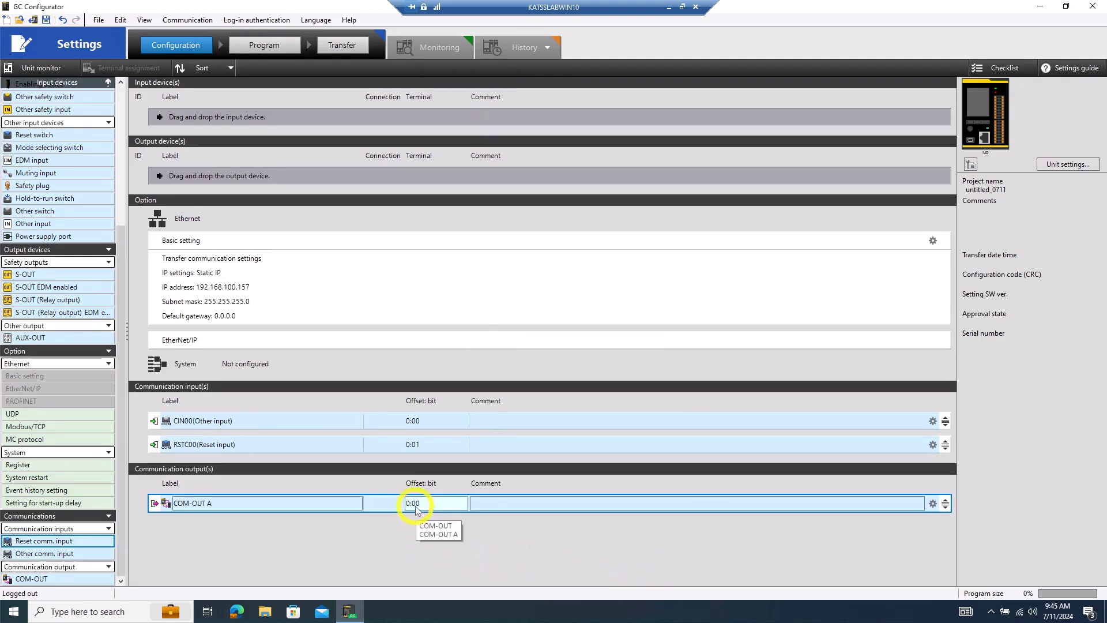
click(416, 503)
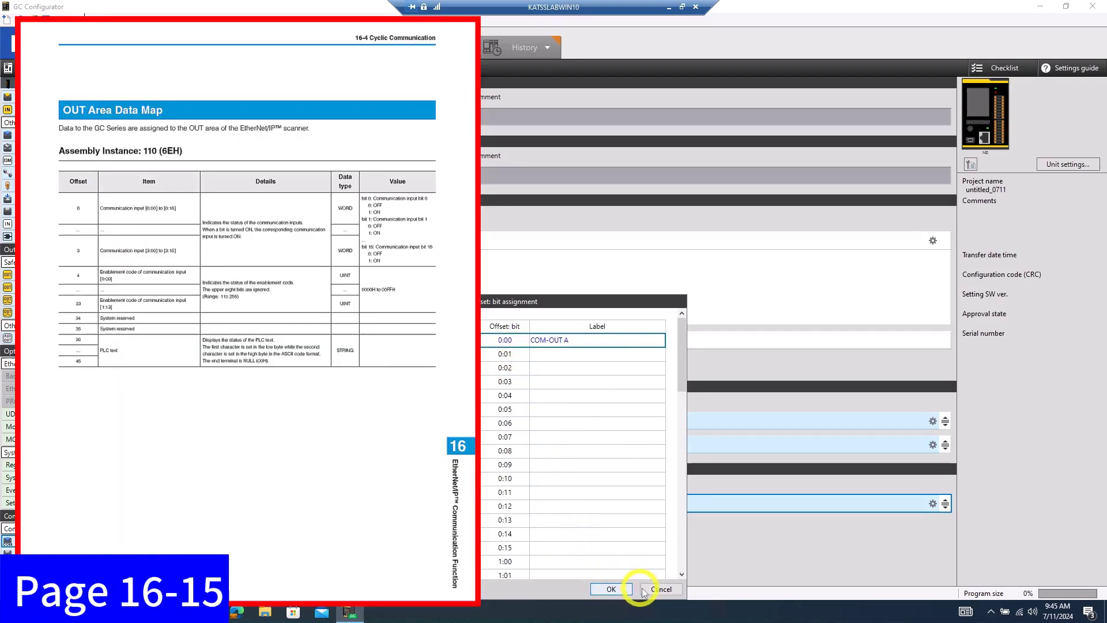
click(644, 589)
double_click(487, 421)
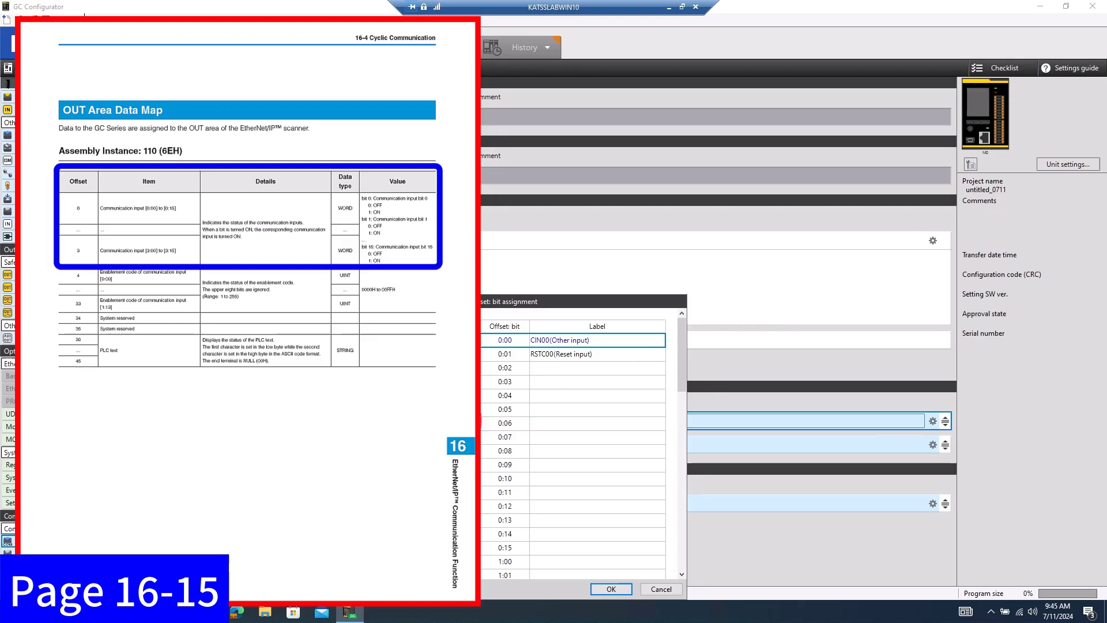
drag(680, 361, 684, 545)
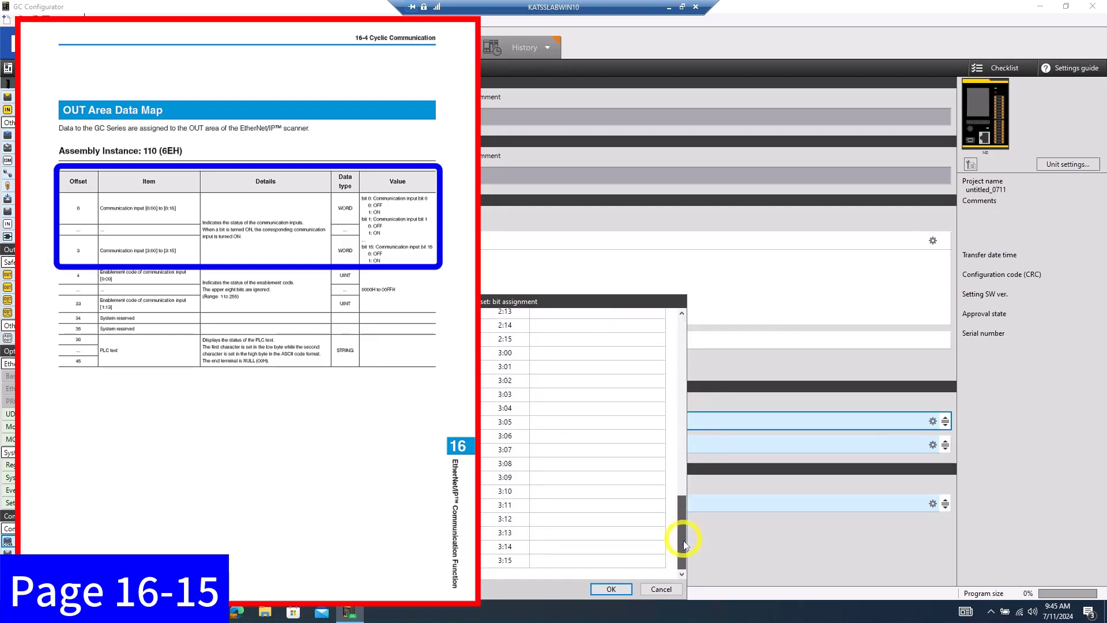
click(661, 589)
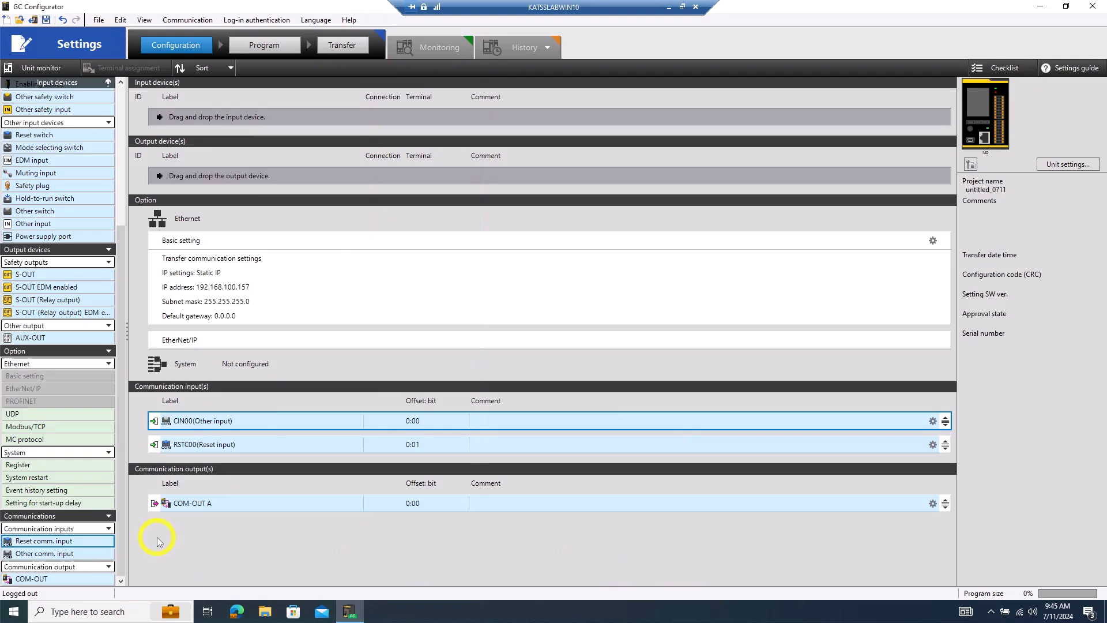
Step: Add further COM-OUT communication outputs, starting with COM-OUT B and C
right_click(158, 539)
click(155, 538)
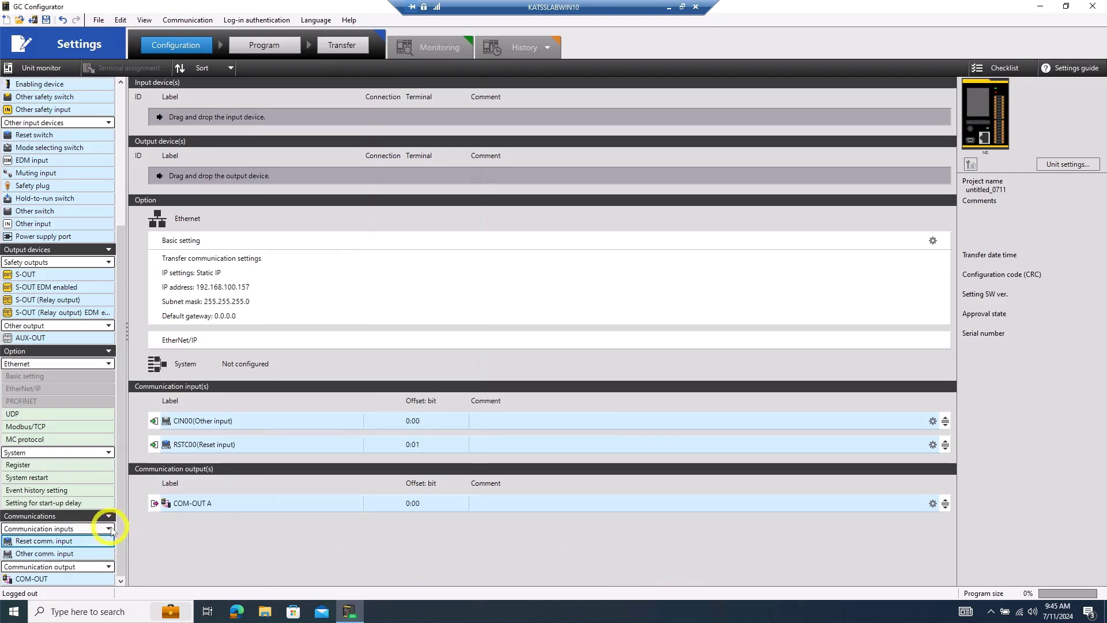
double_click(29, 580)
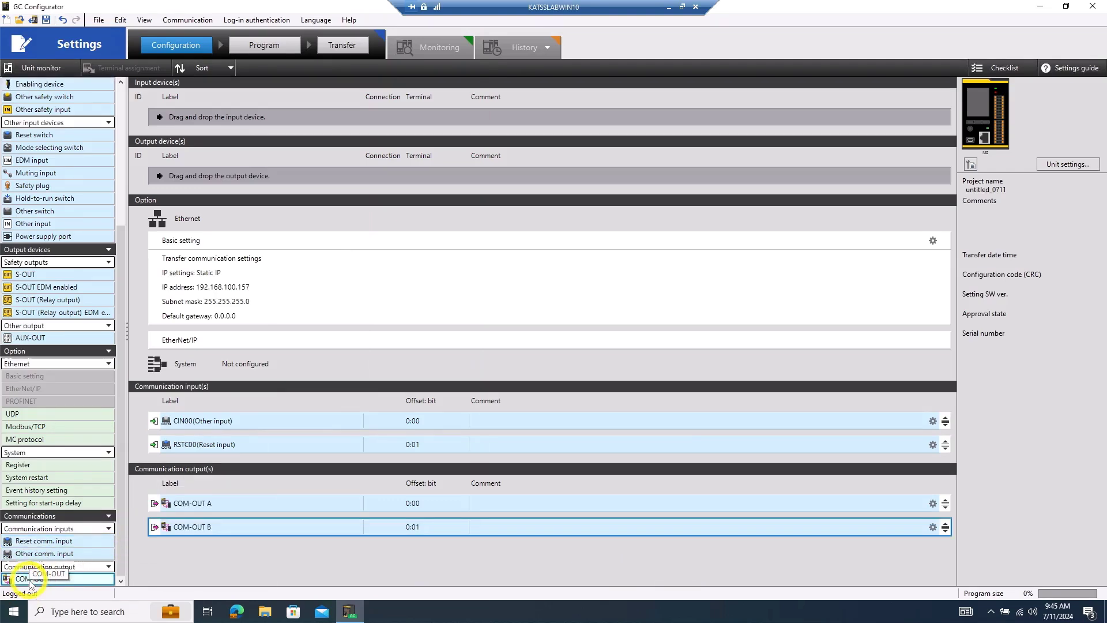
double_click(29, 580)
double_click(29, 580)
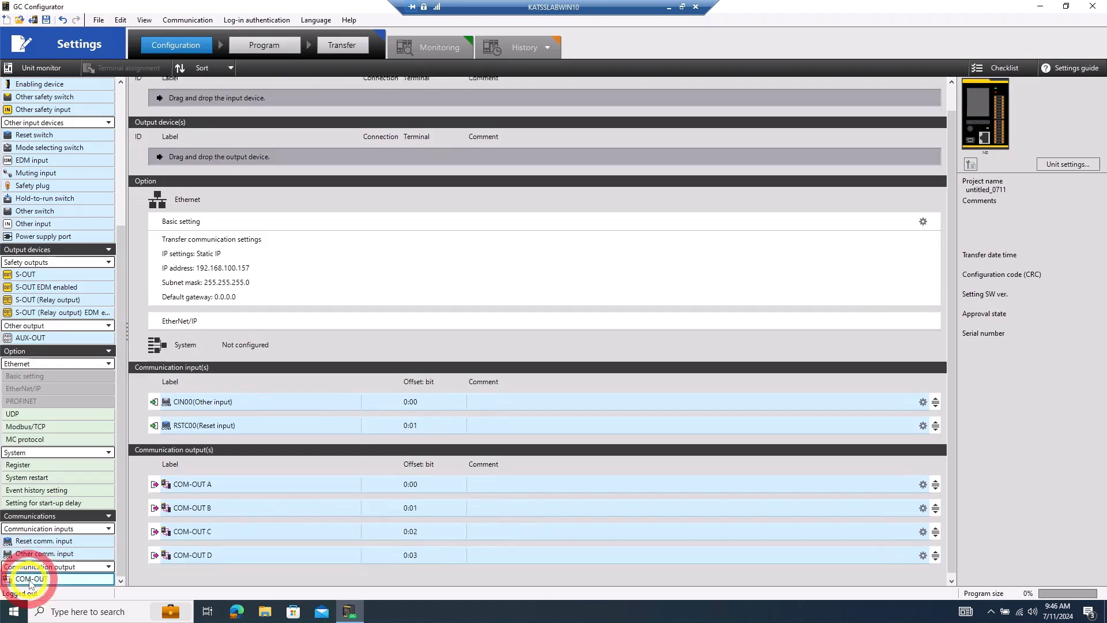
double_click(29, 580)
double_click(29, 580)
double_click(29, 580)
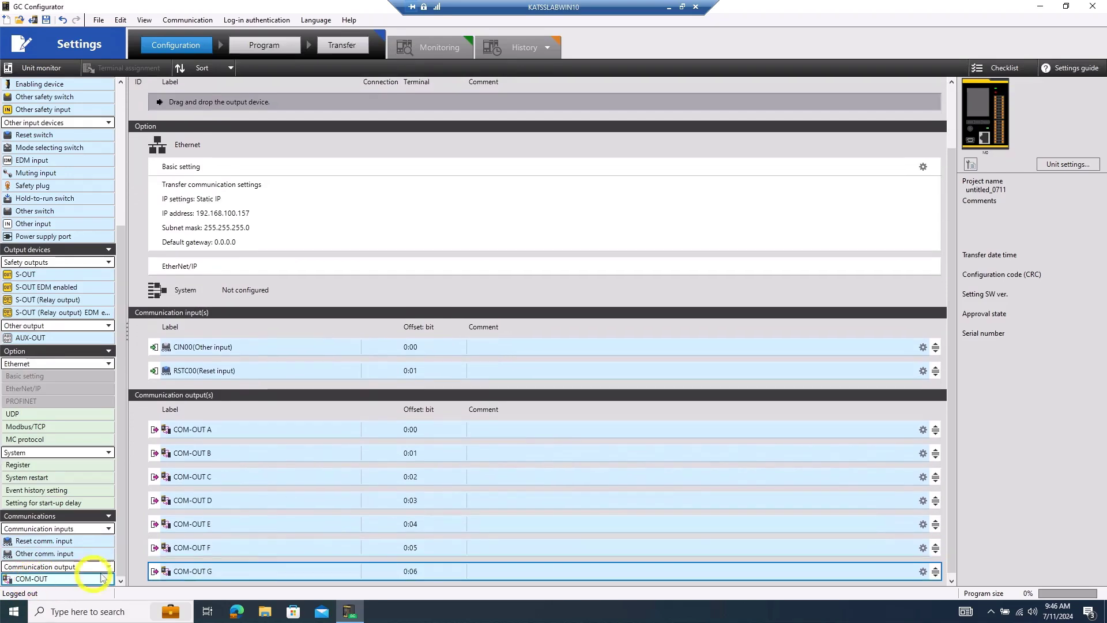
drag(100, 577, 147, 471)
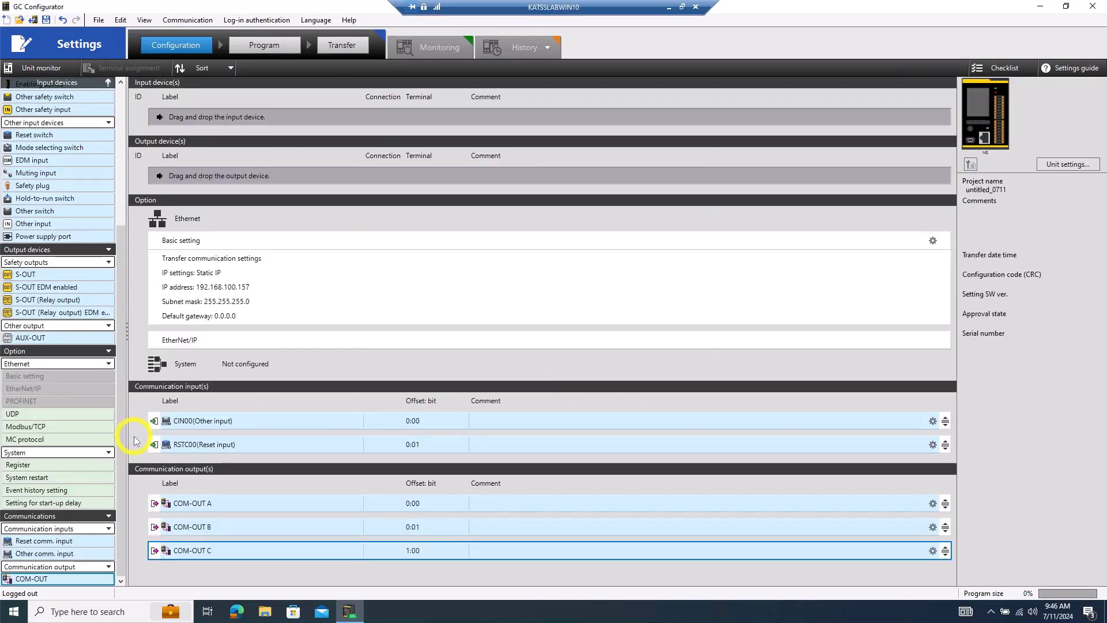
Step: Delete the RSTC00 reset communication input
click(217, 444)
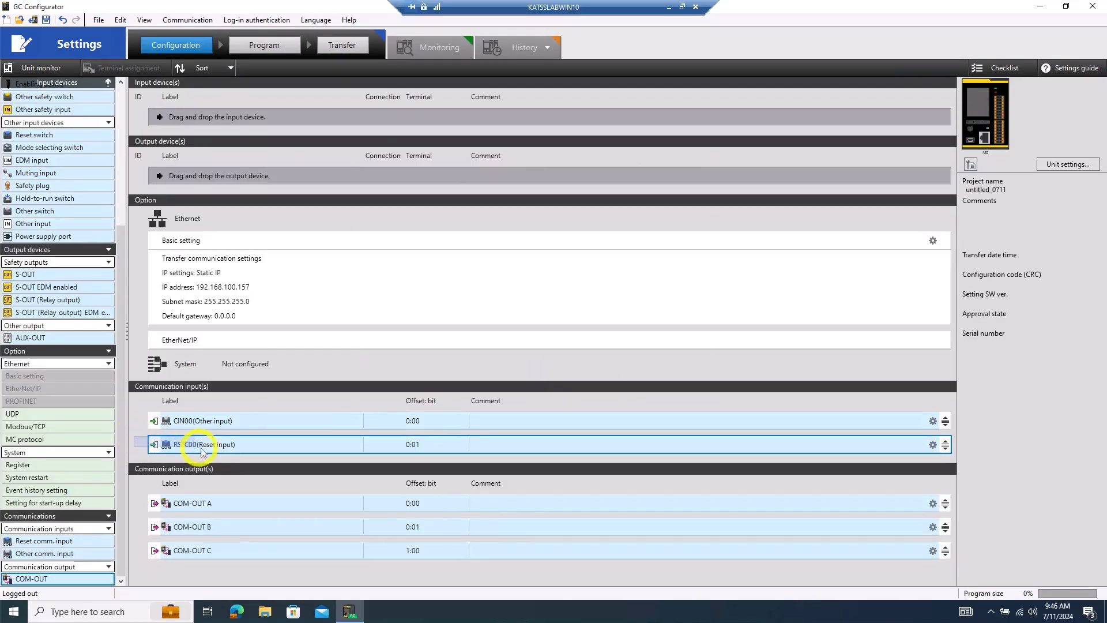
key(Delete)
key(Return)
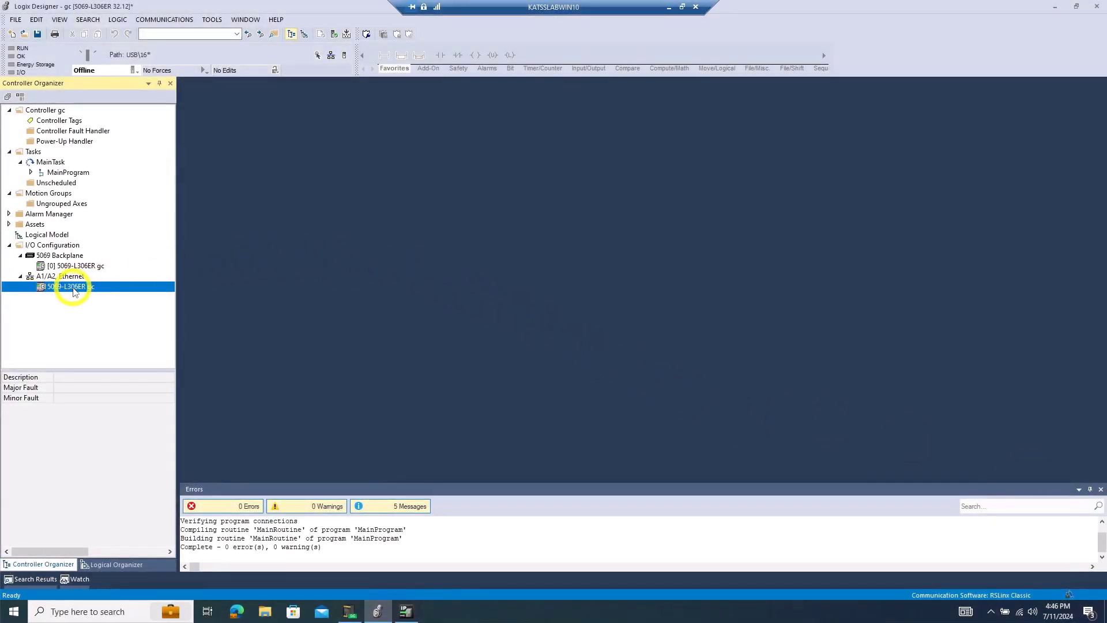
Step: Add a Keyence GC Series module named GC at 192.168.100.157 on the A1/A2 Ethernet network
right_click(65, 277)
click(81, 286)
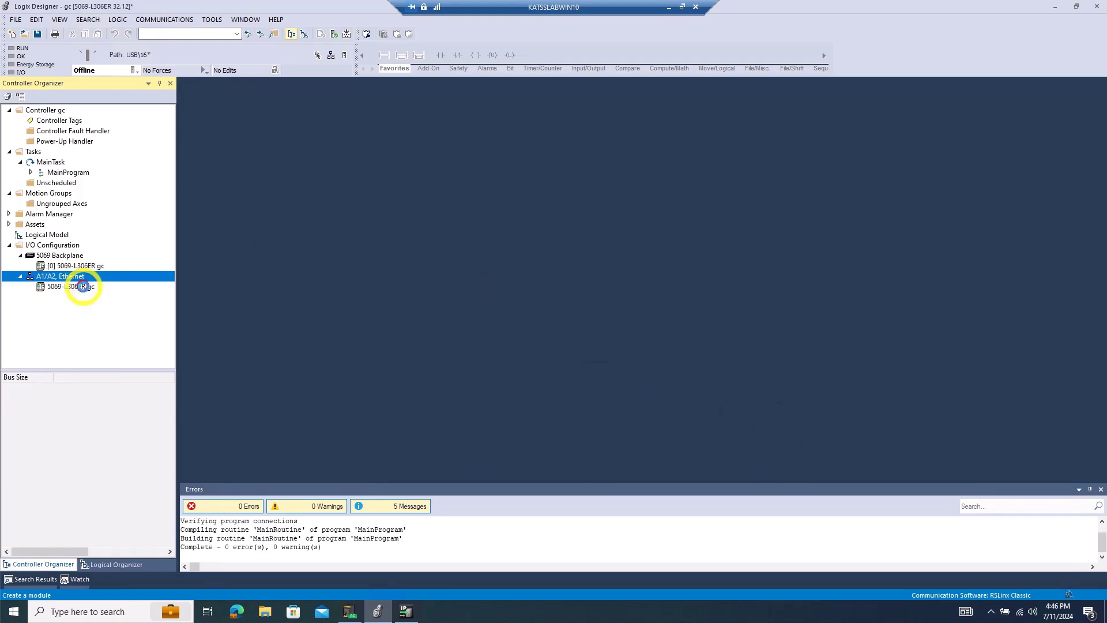
text(gc)
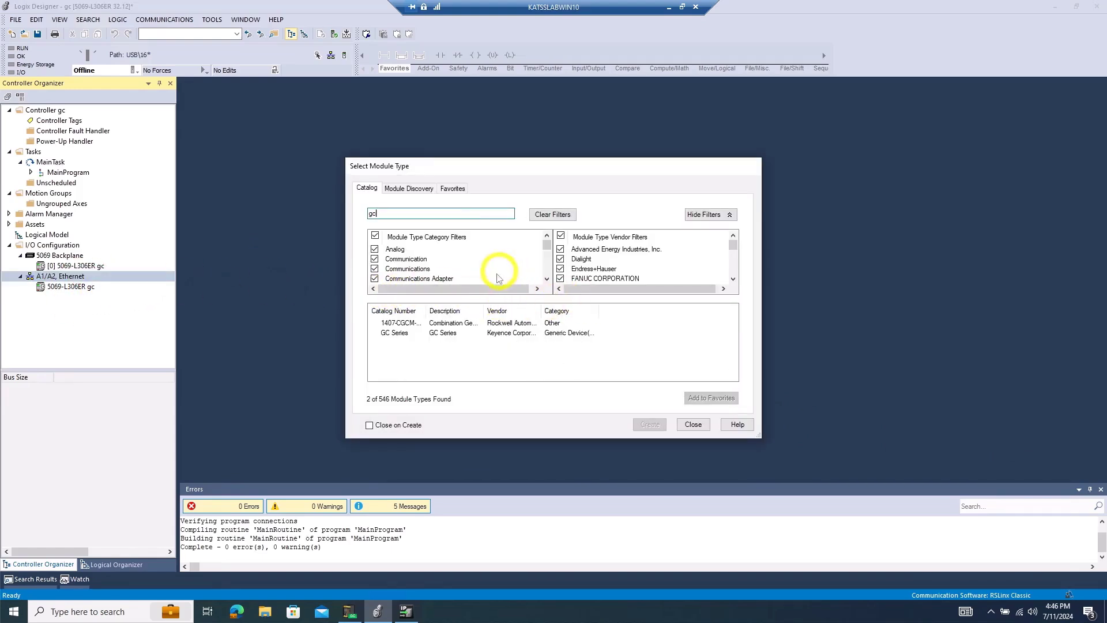
double_click(390, 333)
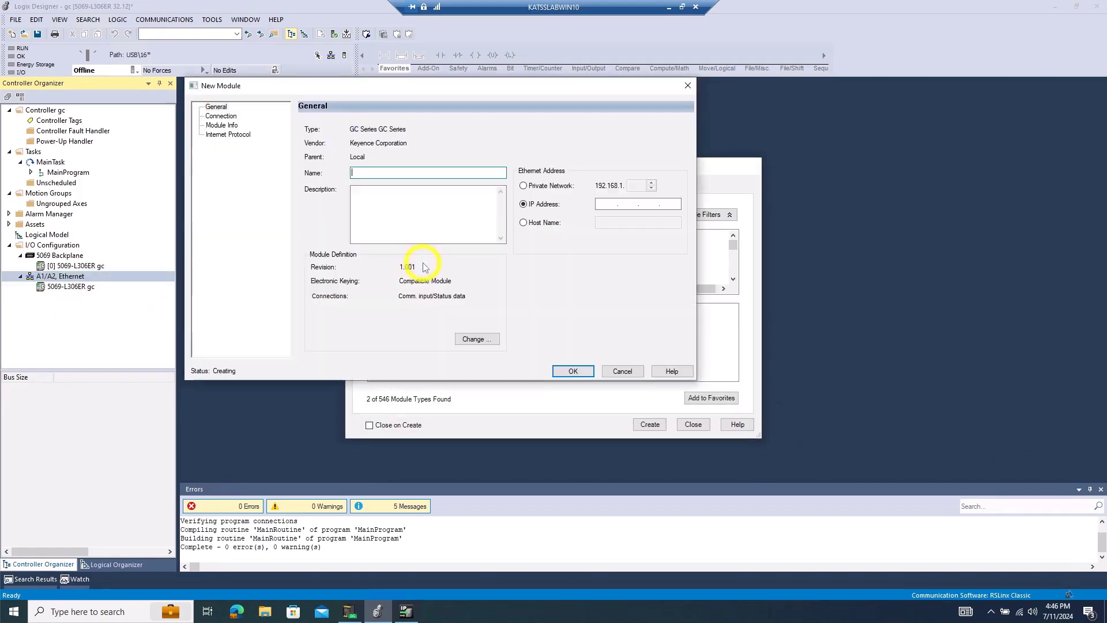
click(465, 172)
text(GC)
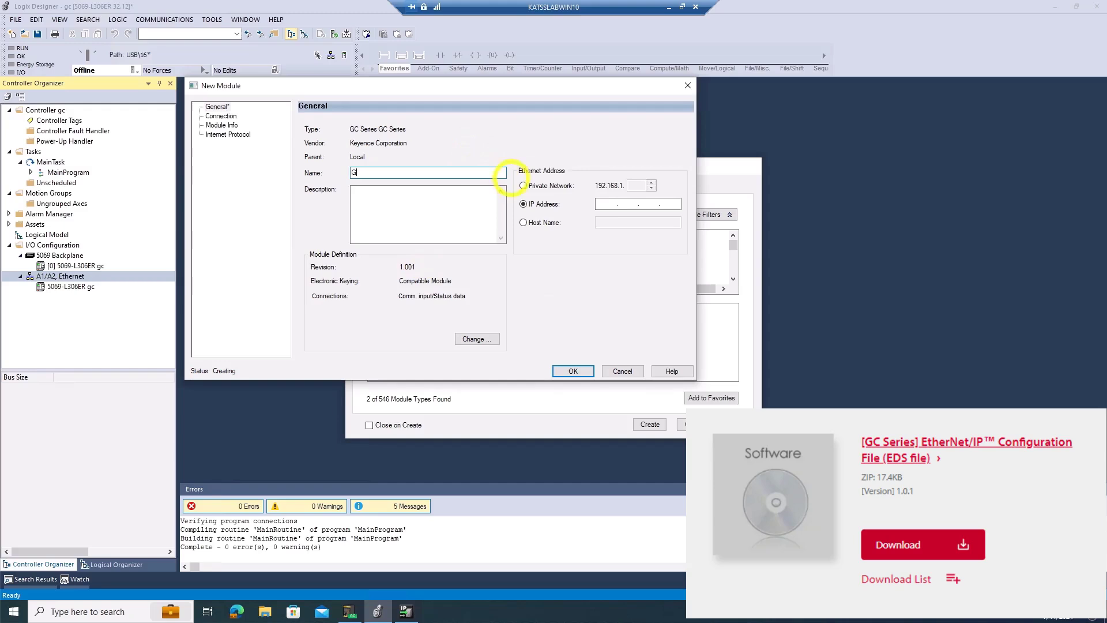
click(608, 203)
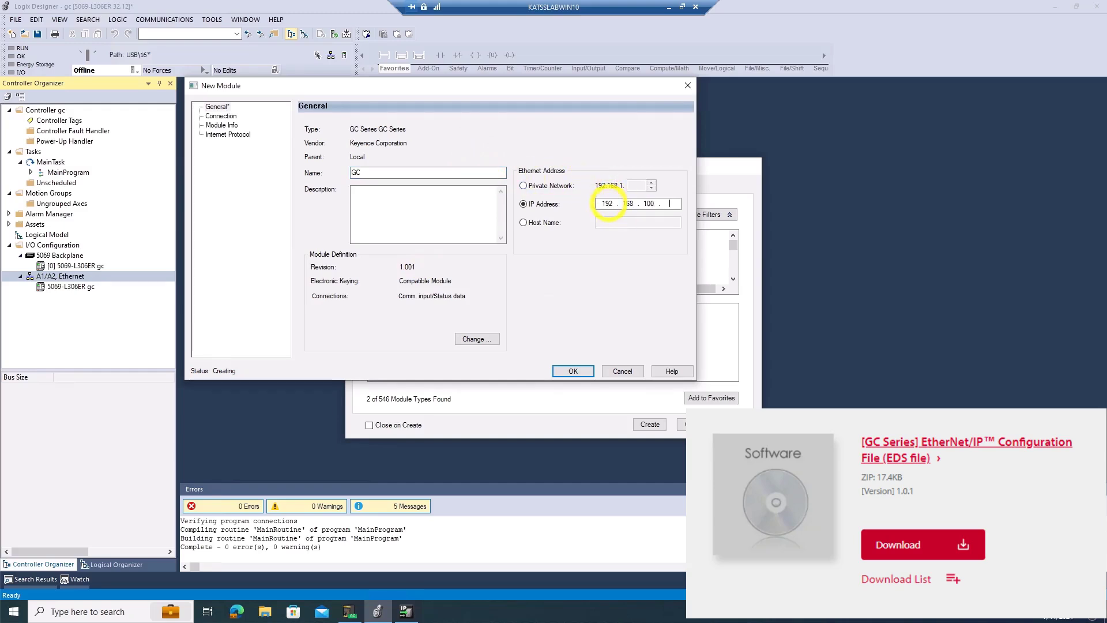
text(157)
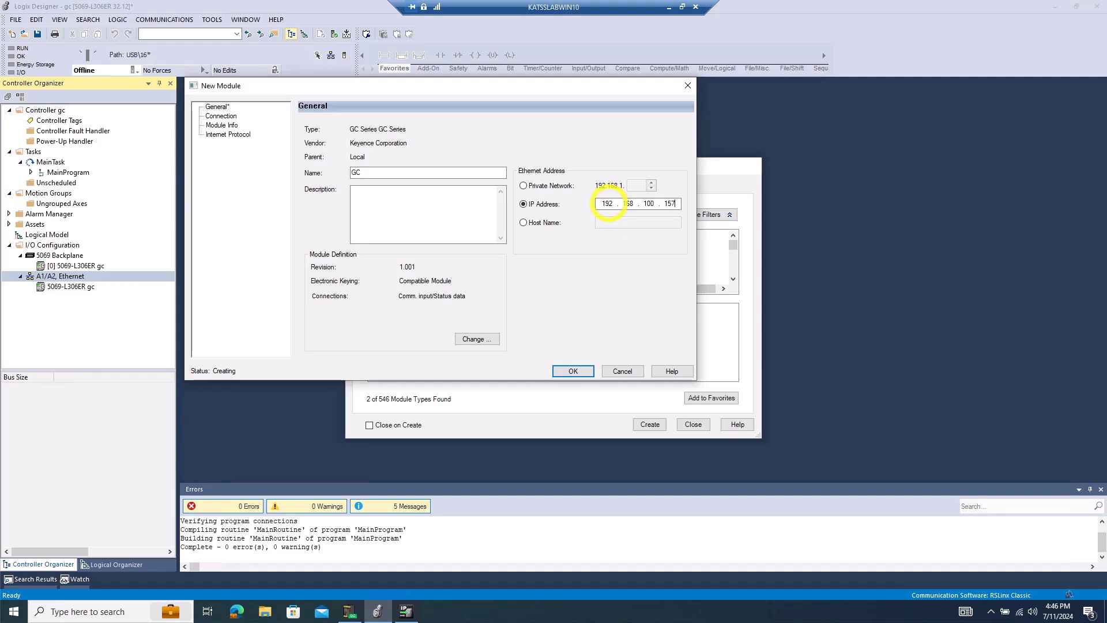
Step: Change the GC module's connection data type to INT and create the module
click(476, 339)
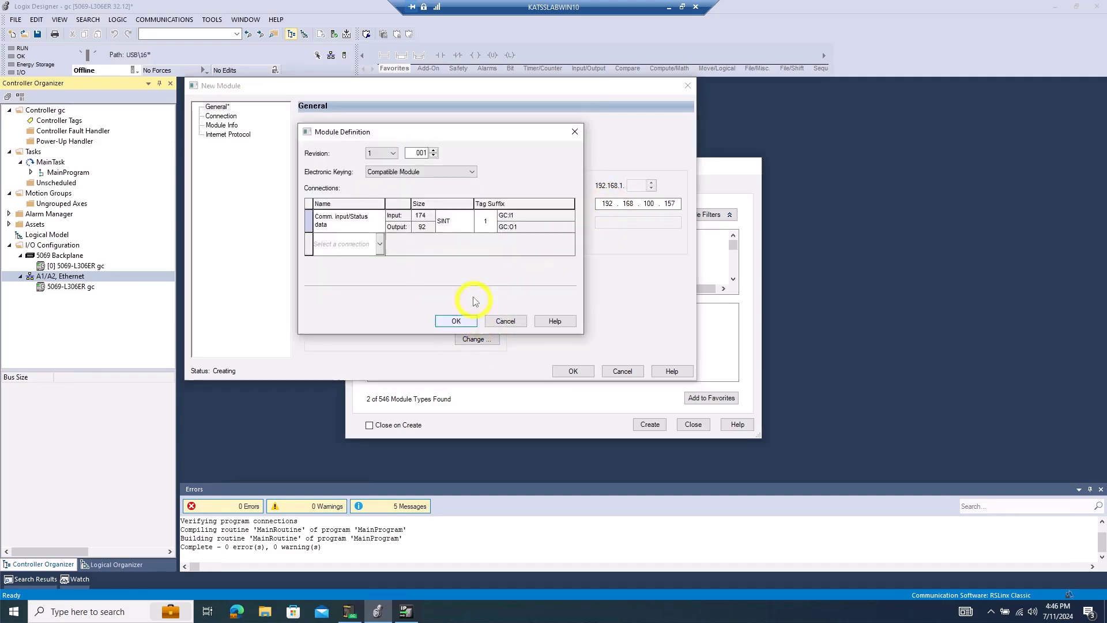
click(459, 221)
click(455, 221)
click(452, 240)
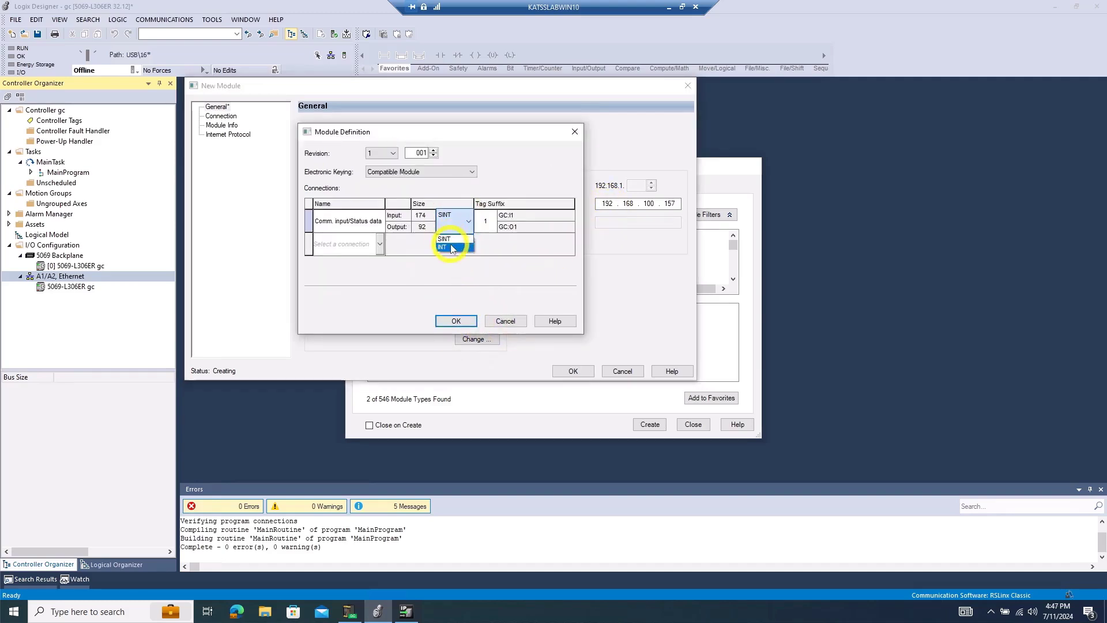
click(457, 321)
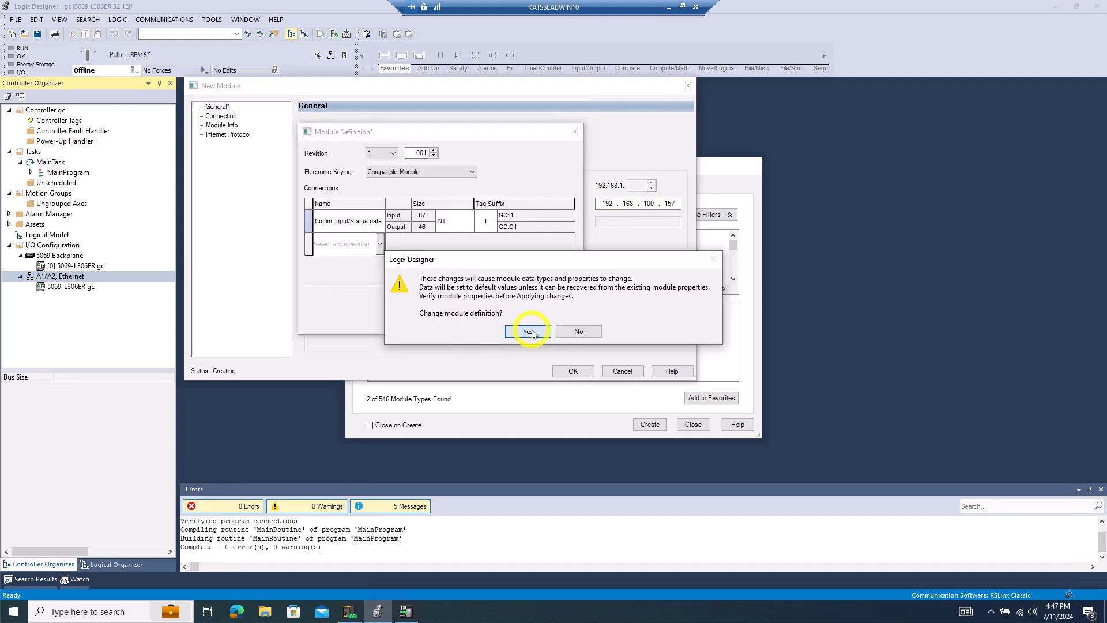
click(525, 329)
click(571, 371)
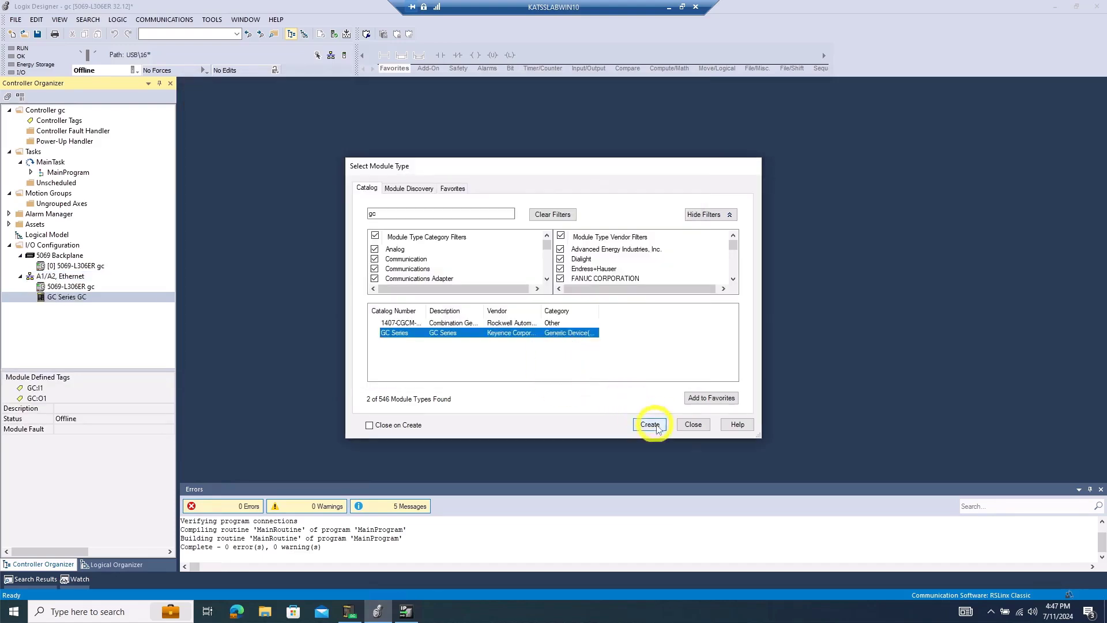
click(693, 425)
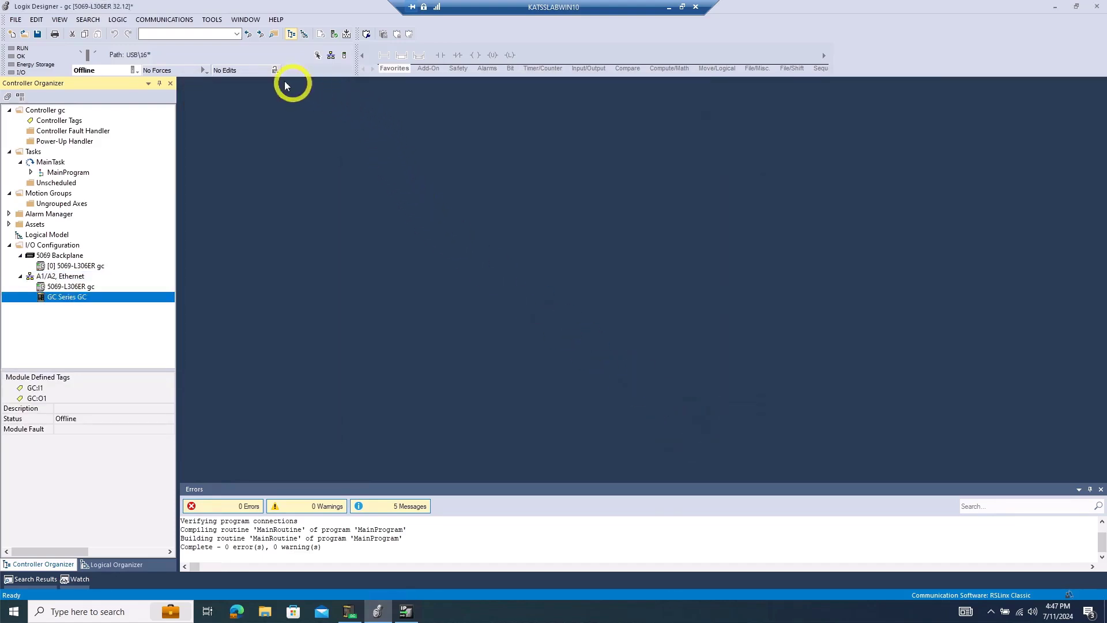
Step: Download the gc project to the controller and switch it to Remote Run
click(165, 20)
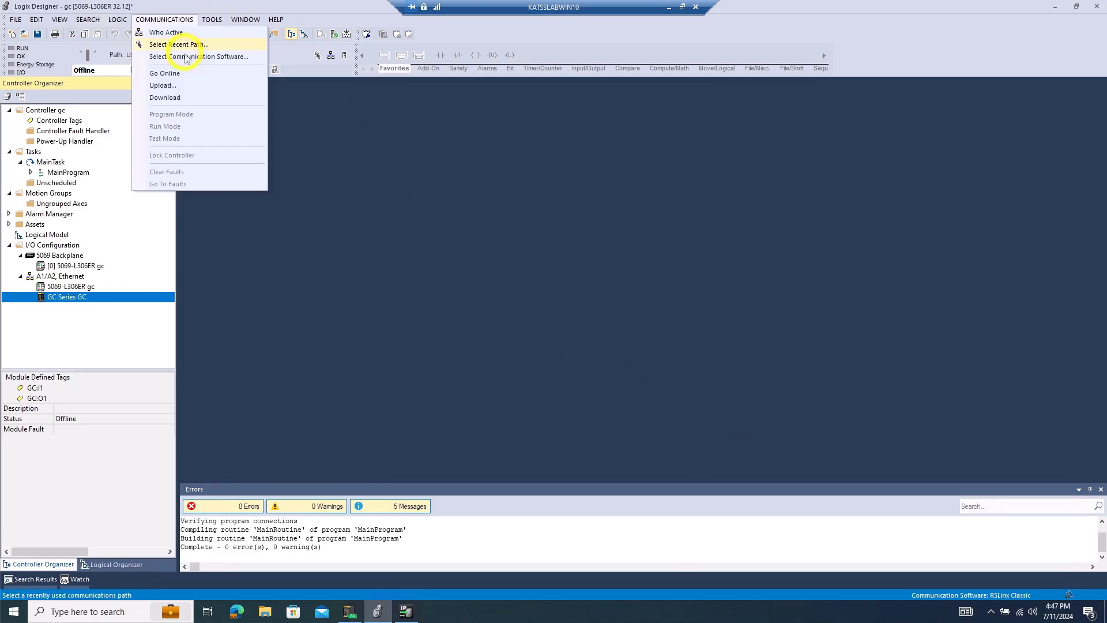
click(165, 97)
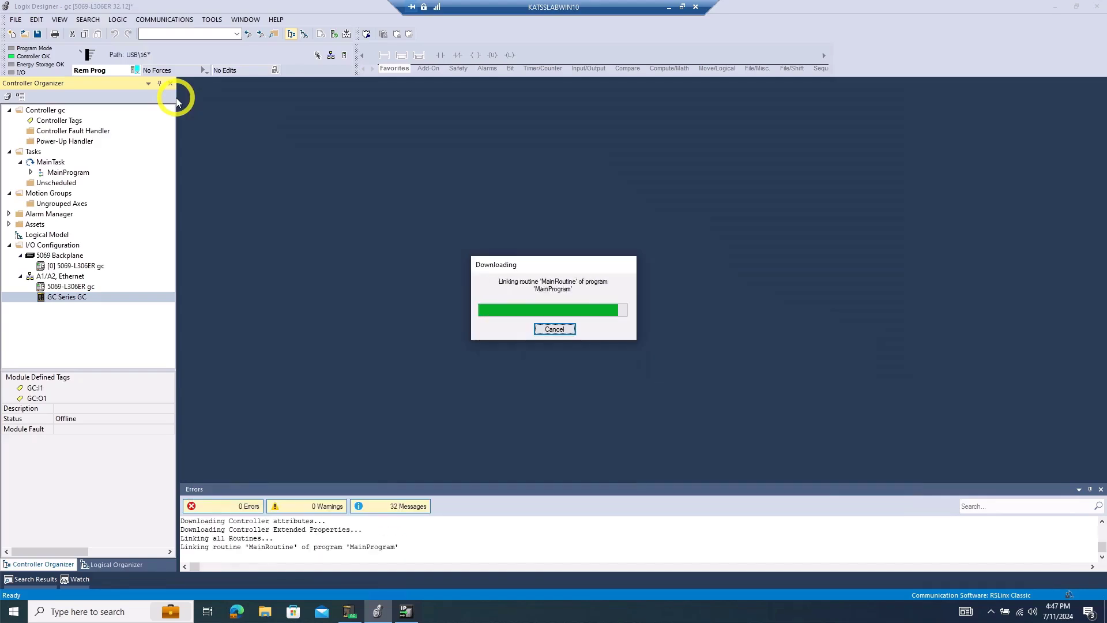
key(Return)
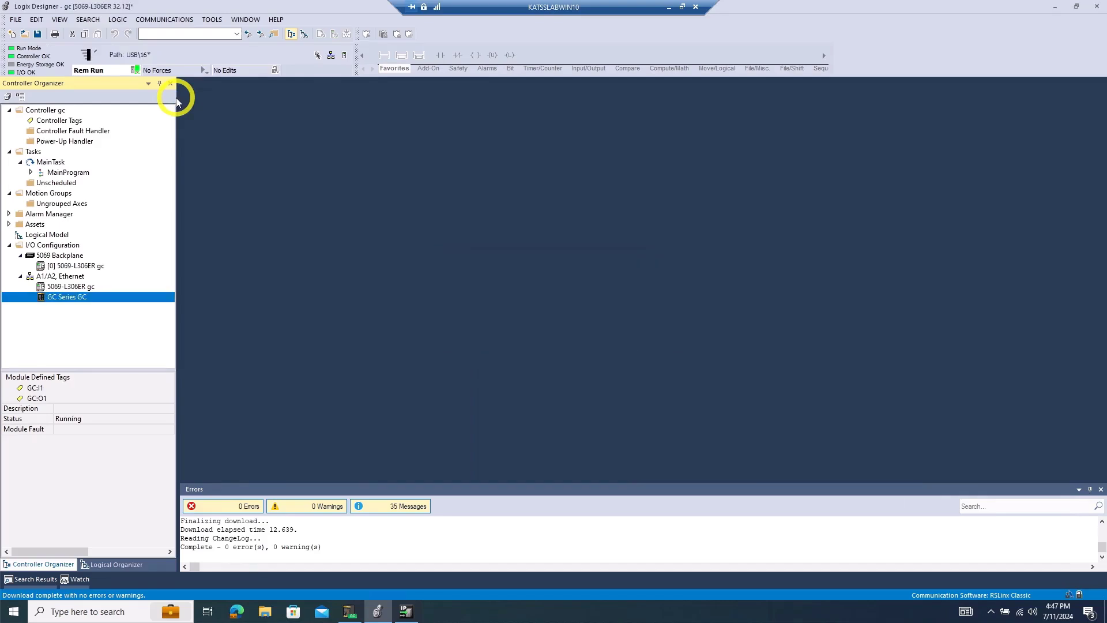
Step: Monitor the GC:I1.Data array in Controller Tags, with Logix Designer snapped to the left half
double_click(54, 121)
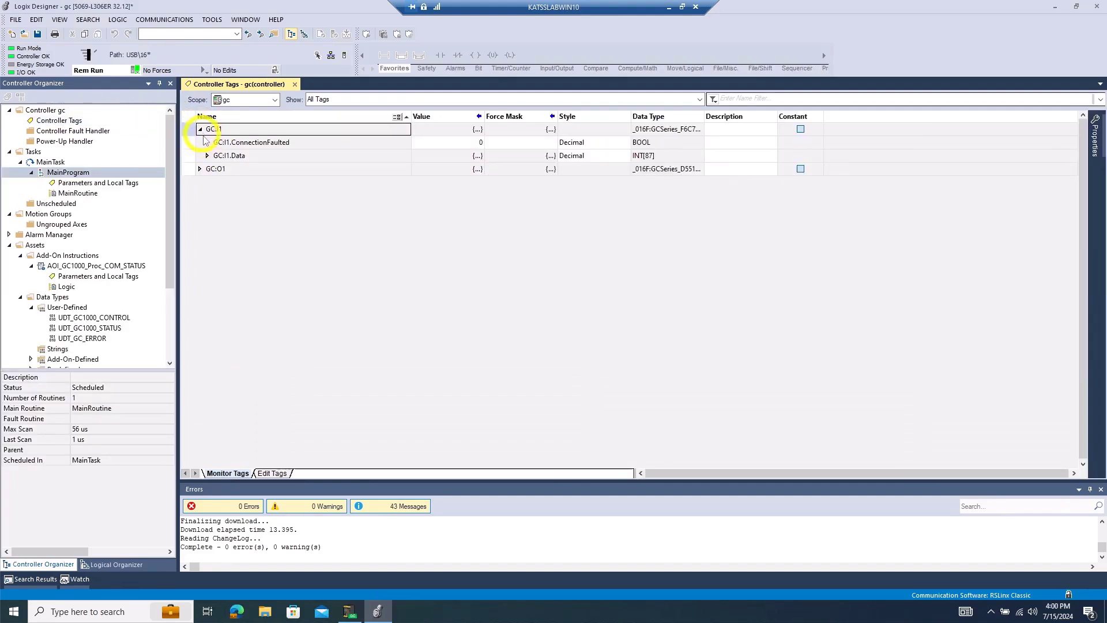
click(207, 156)
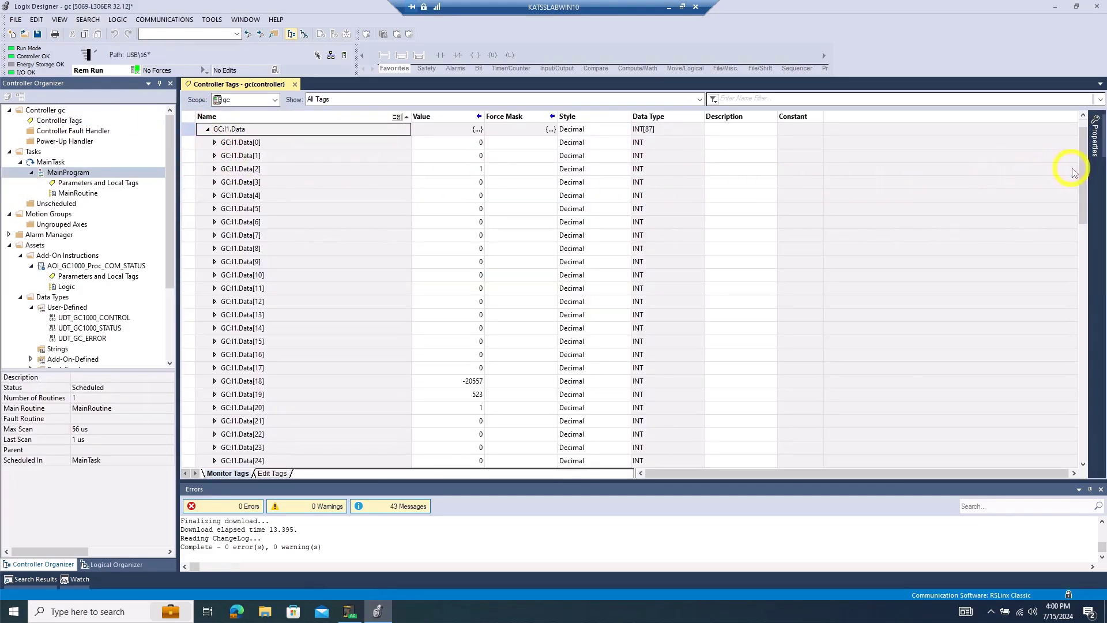
drag(1083, 175, 1089, 407)
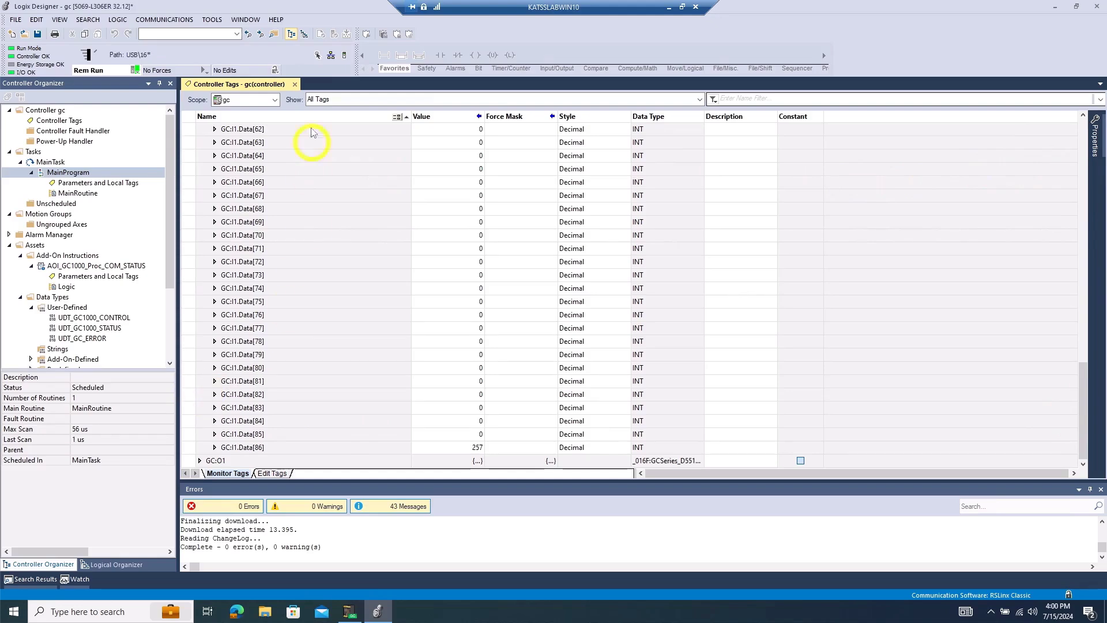
drag(310, 5, 1, 173)
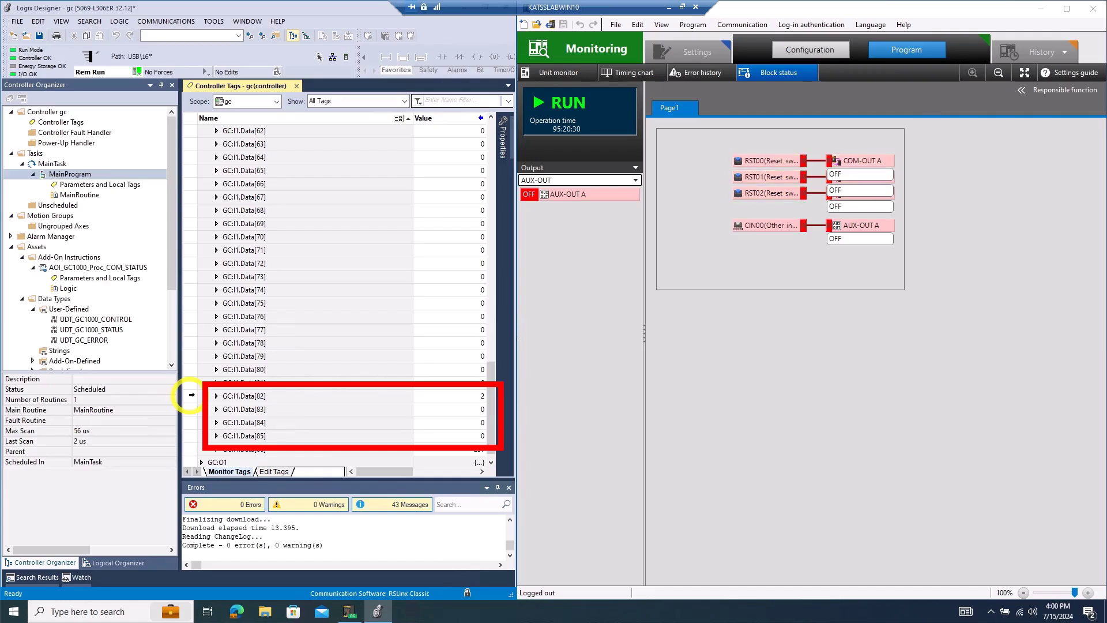
Step: Collapse GC:I1 and expand GC:O1.Data to show its array elements
scroll(216, 252, up, 15)
scroll(217, 252, up, 6)
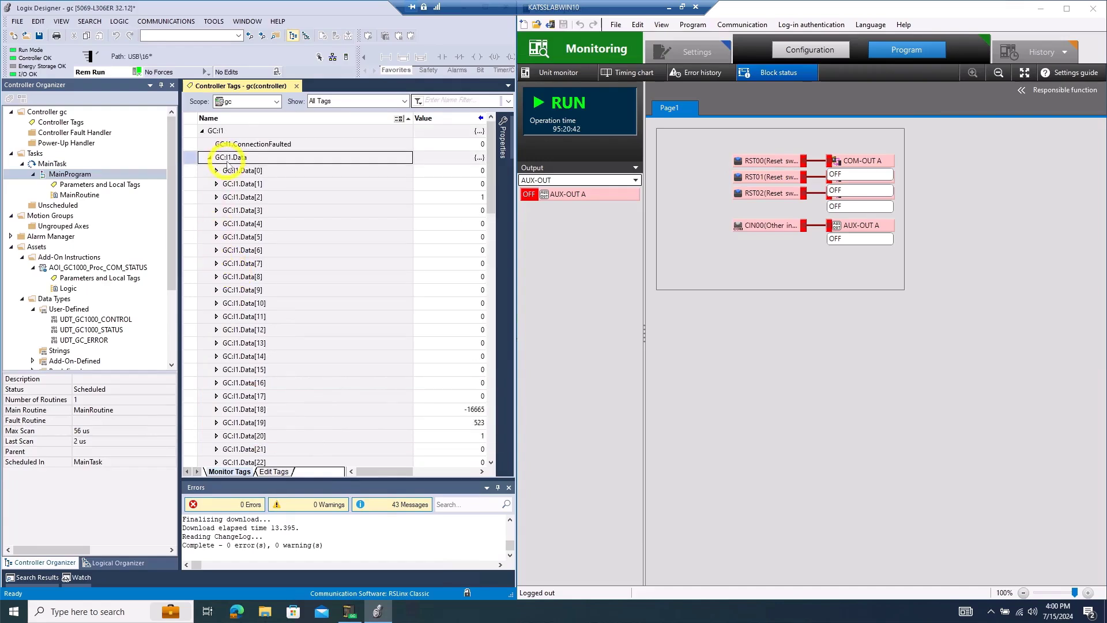
click(202, 132)
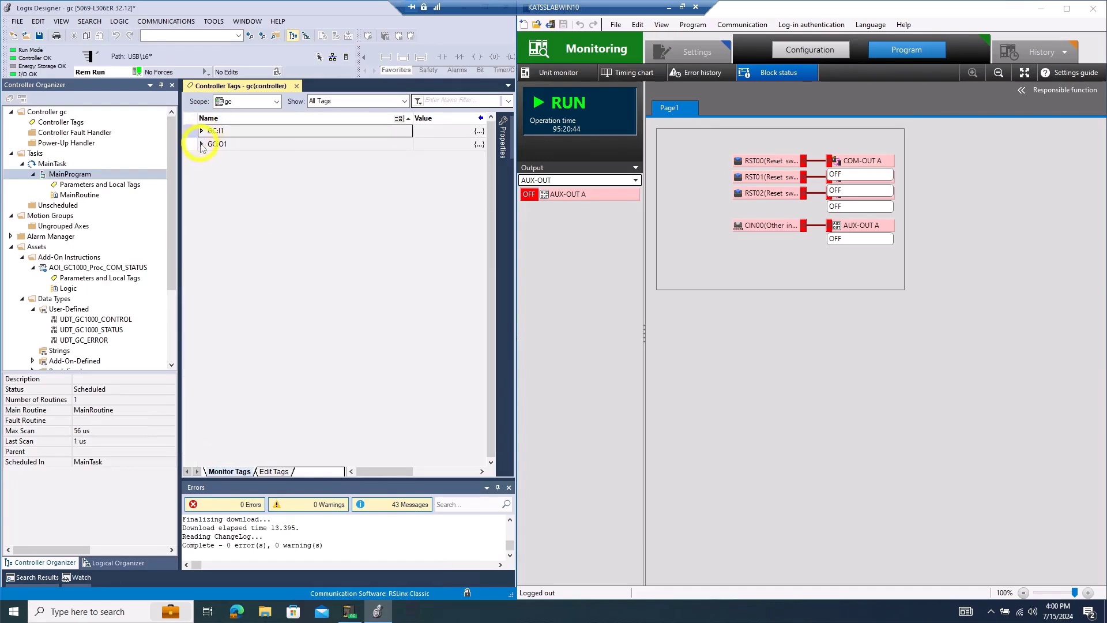
click(201, 145)
click(209, 158)
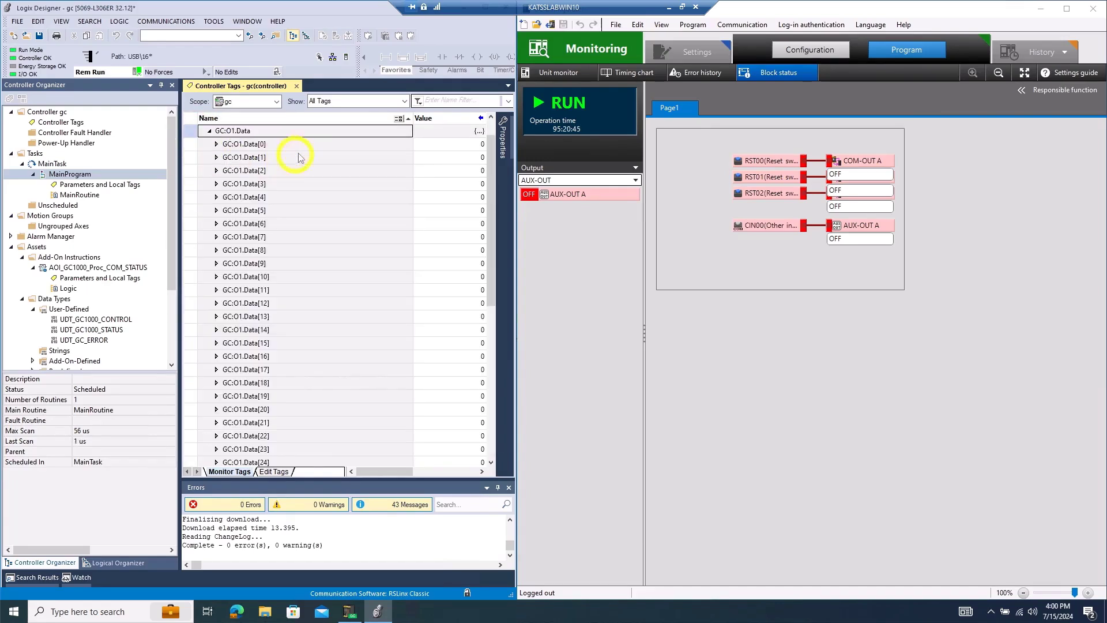
Step: Set GC:O1.Data[0] to 1, then back to 0 to switch AUX-OUT A off
click(441, 143)
text(1)
key(Return)
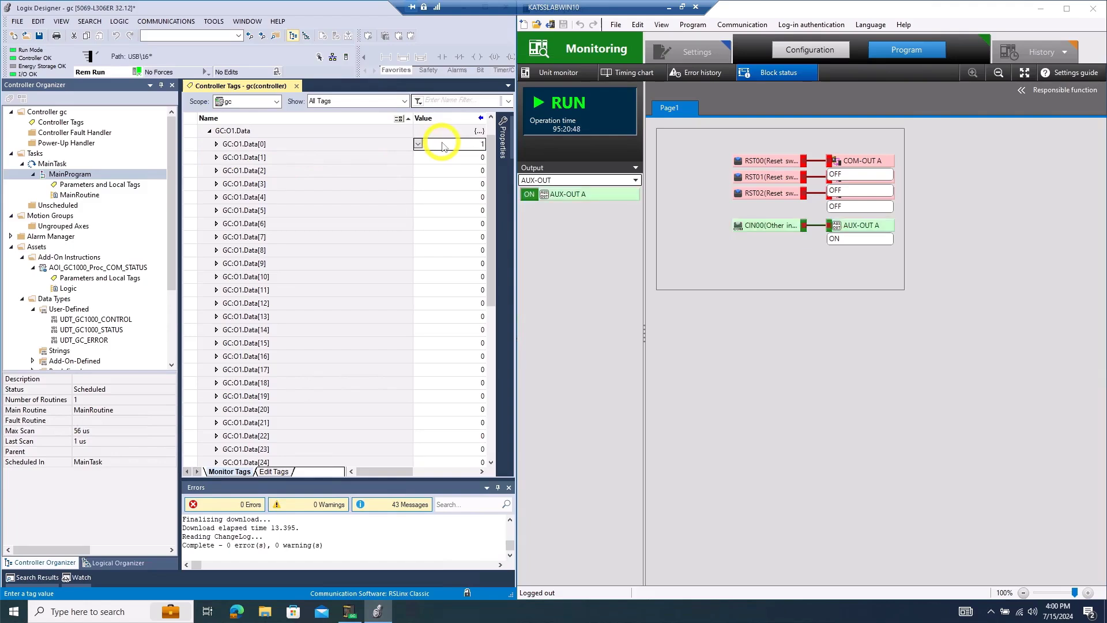
click(444, 151)
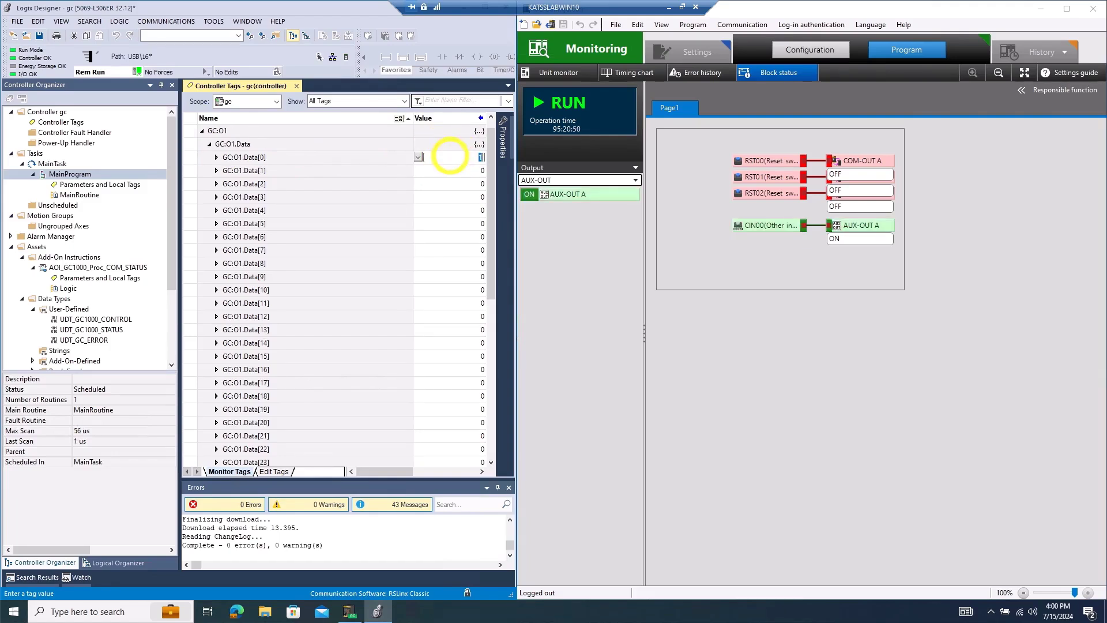
text(0)
key(Return)
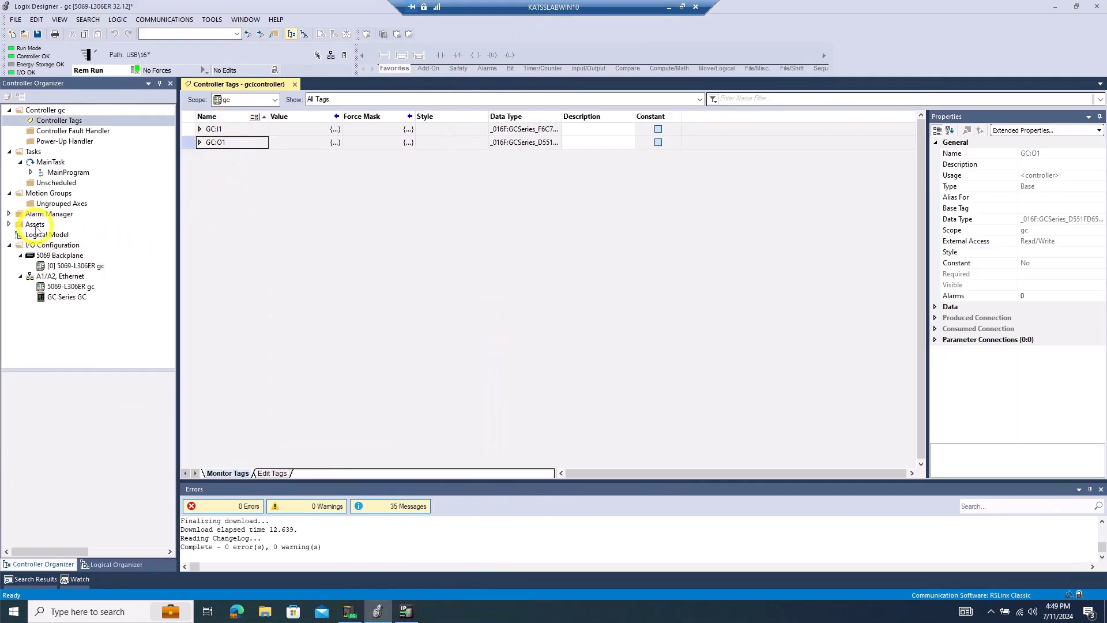
Step: Import AOI_GC1000_Proc_COM_STATUS.L5X under Assets > Add-On Instructions, accepting the import configuration
click(9, 224)
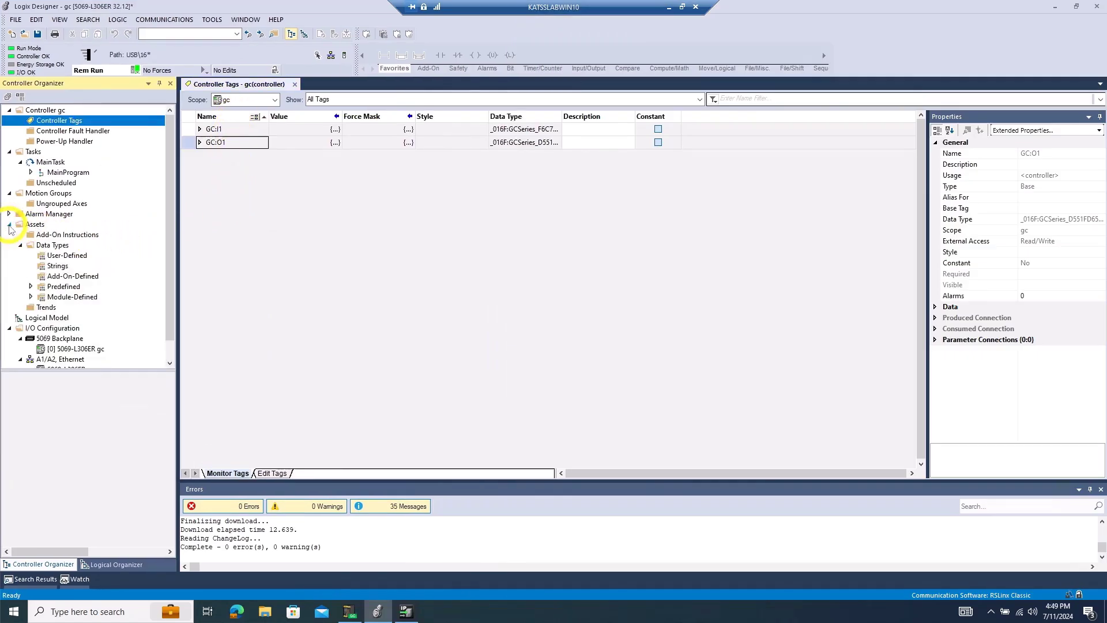
right_click(49, 235)
click(83, 255)
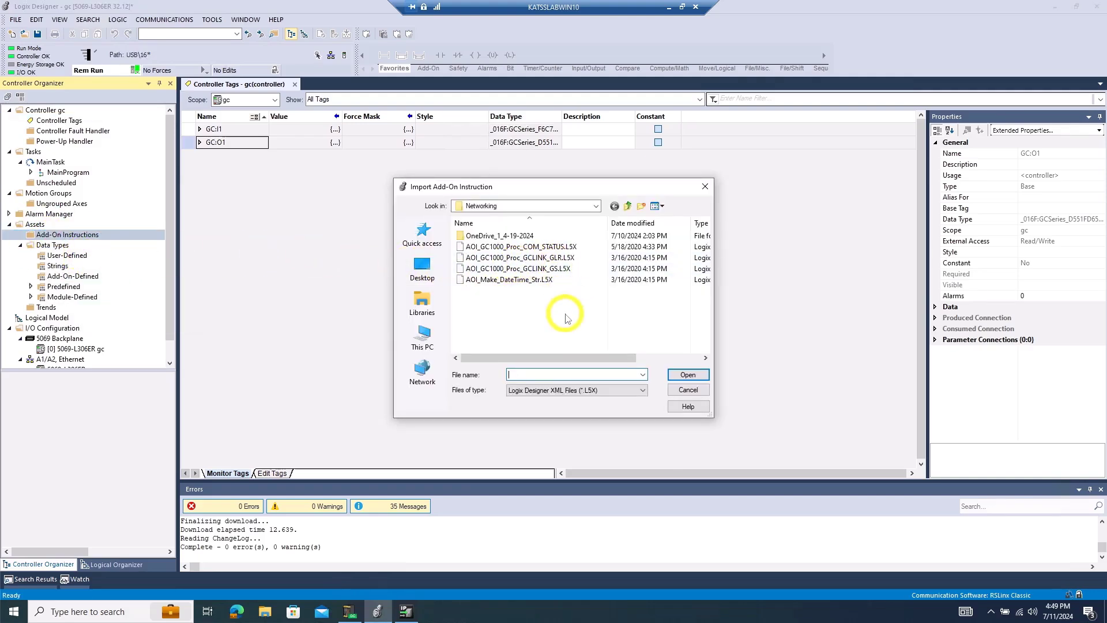
double_click(567, 246)
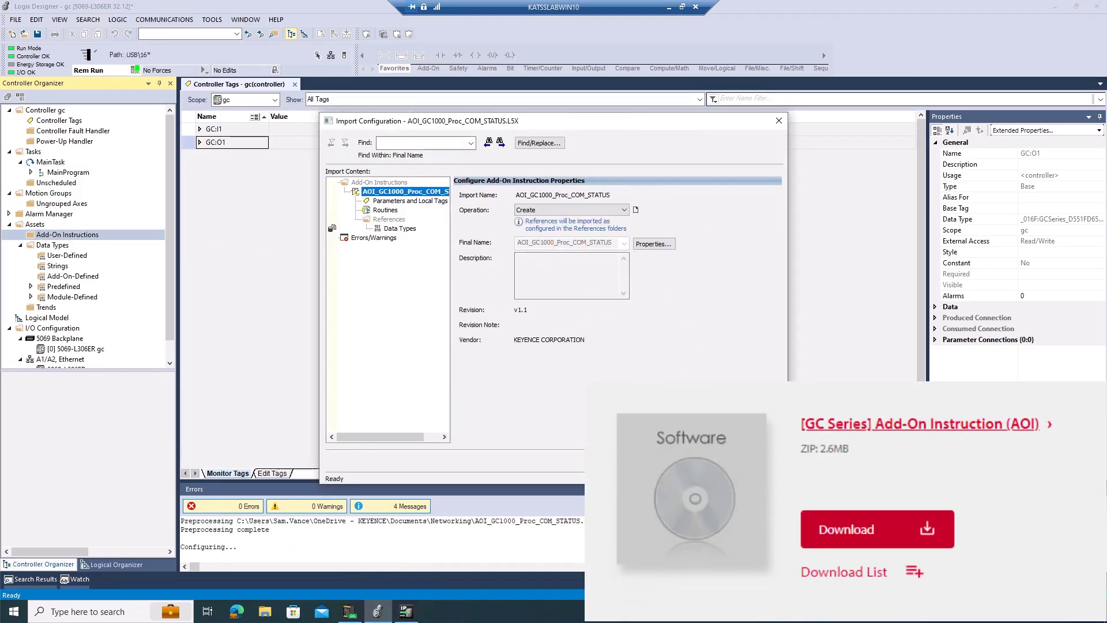
key(Return)
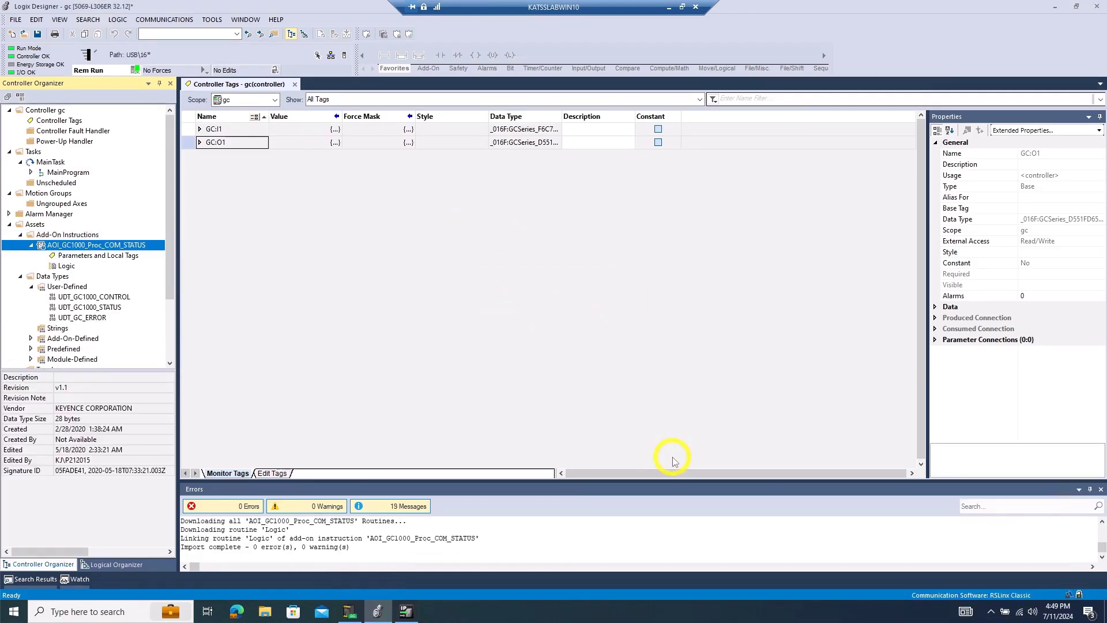
Step: Open MainRoutine and drag AOI_GC1000_Proc_COM_STATUS onto rung 0
double_click(60, 173)
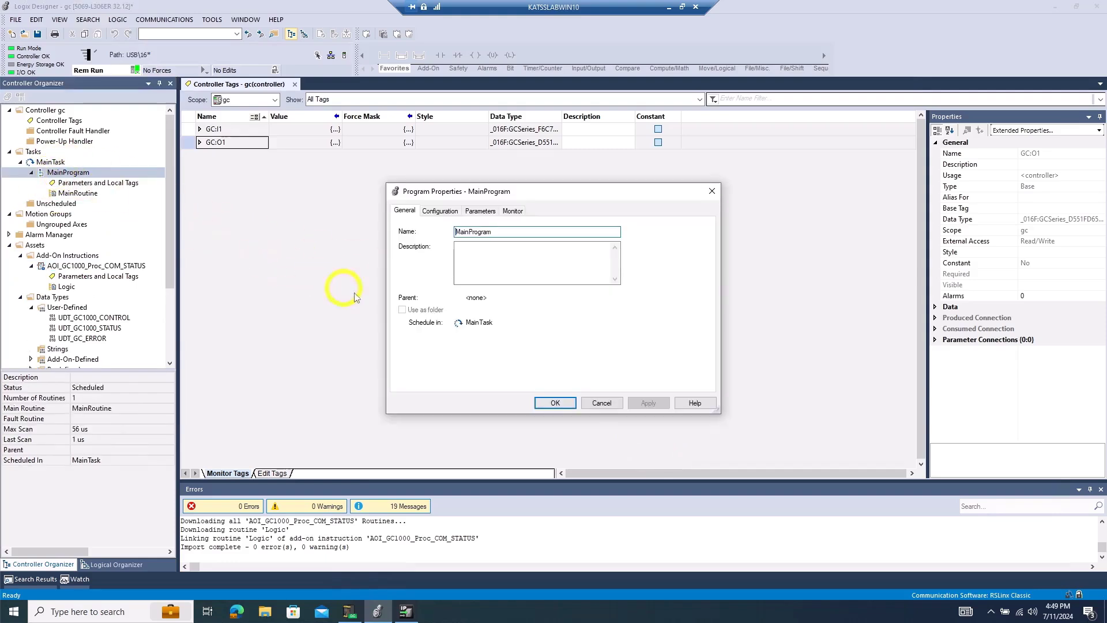
click(608, 400)
double_click(86, 194)
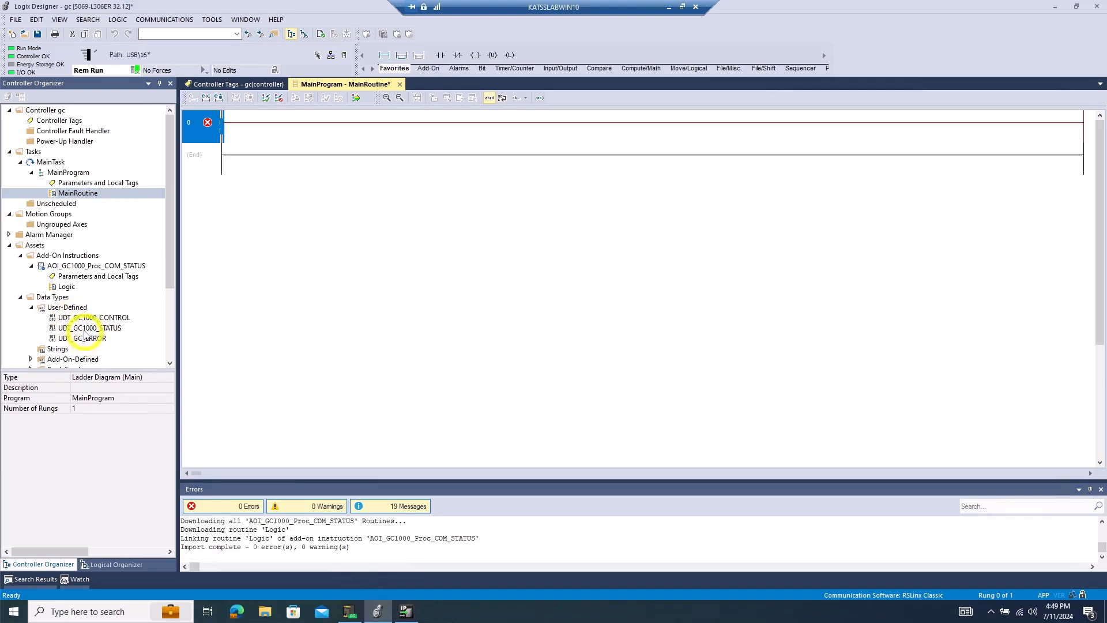
click(69, 265)
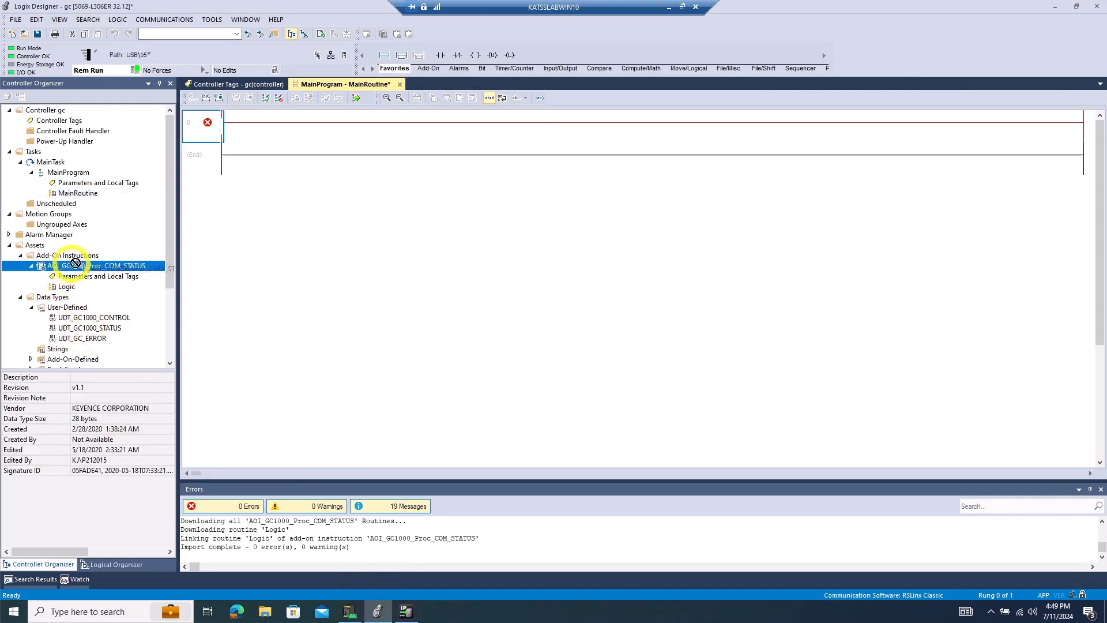
drag(68, 271, 265, 118)
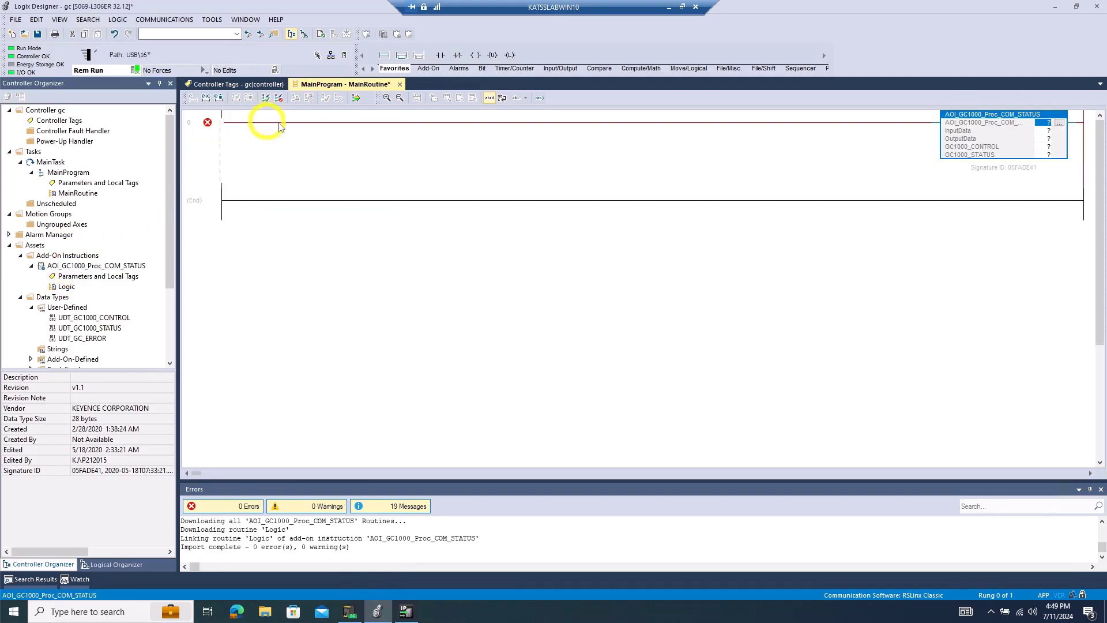
Step: Set the instruction tag to AOI_tag and InputData to GC:I1.Data
double_click(1038, 123)
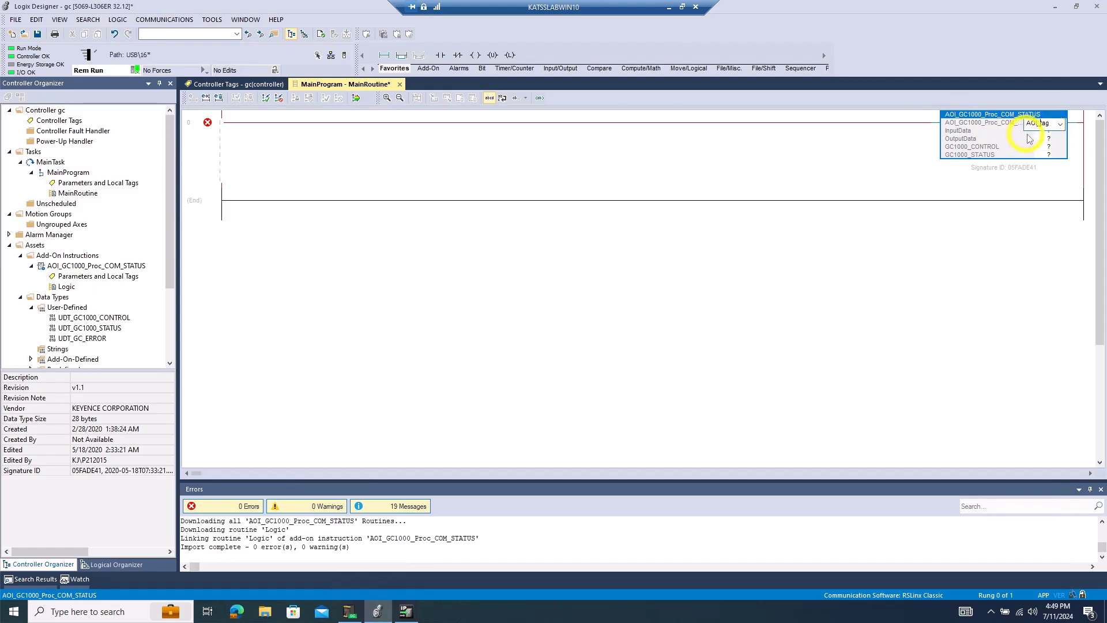
click(1044, 132)
double_click(1044, 131)
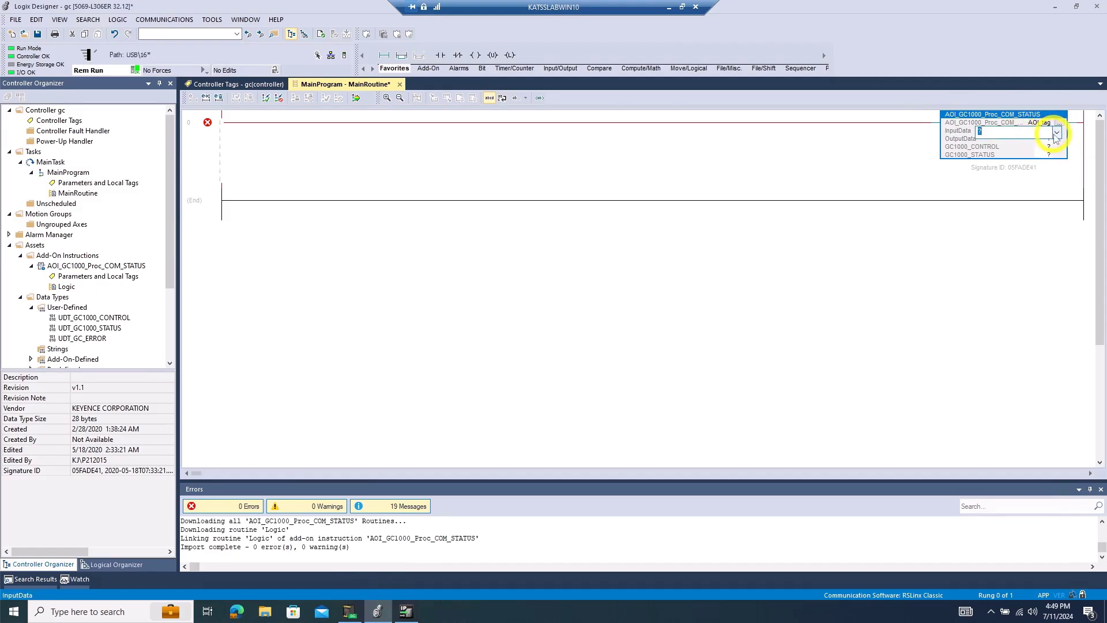
click(1056, 132)
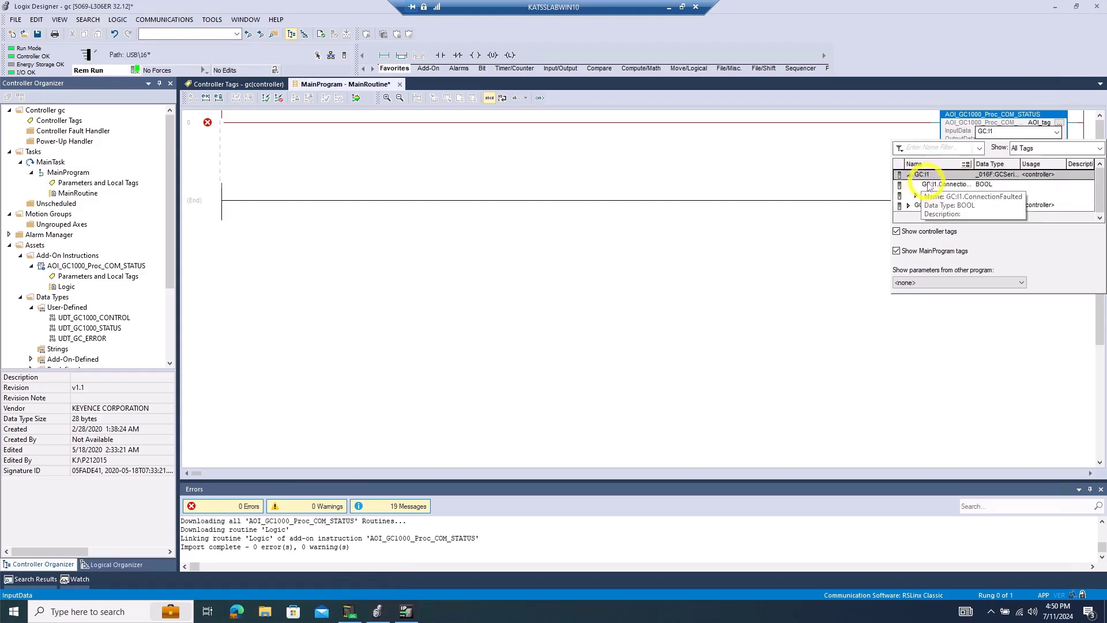
click(908, 173)
click(937, 195)
click(853, 185)
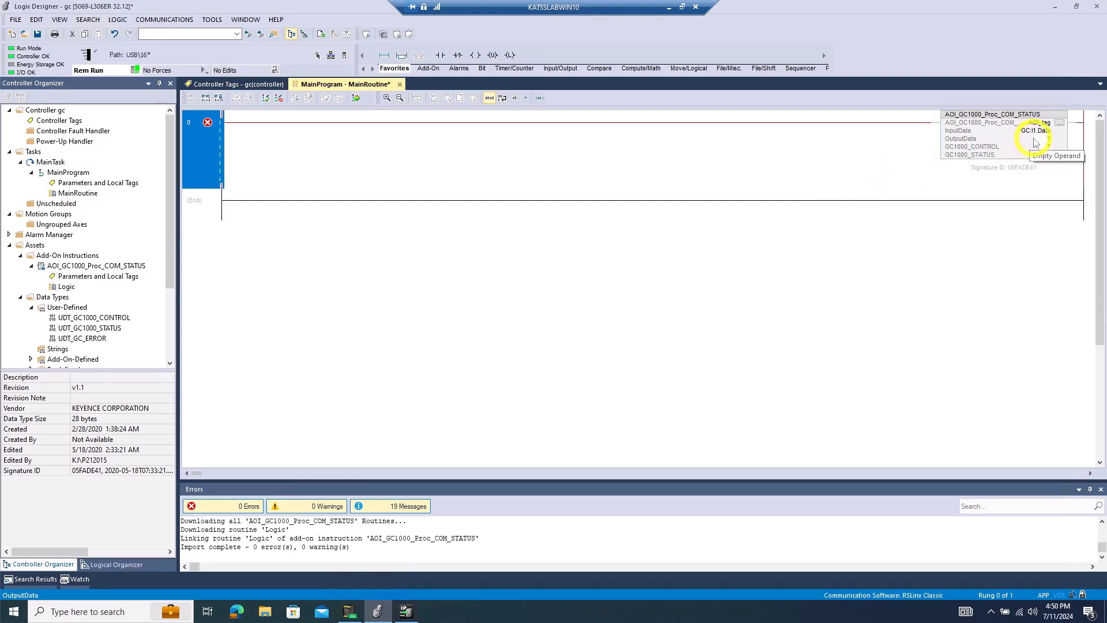
Step: Set OutputData to GC:O1.Data and the control operand to GC_Control
double_click(1046, 139)
click(1057, 140)
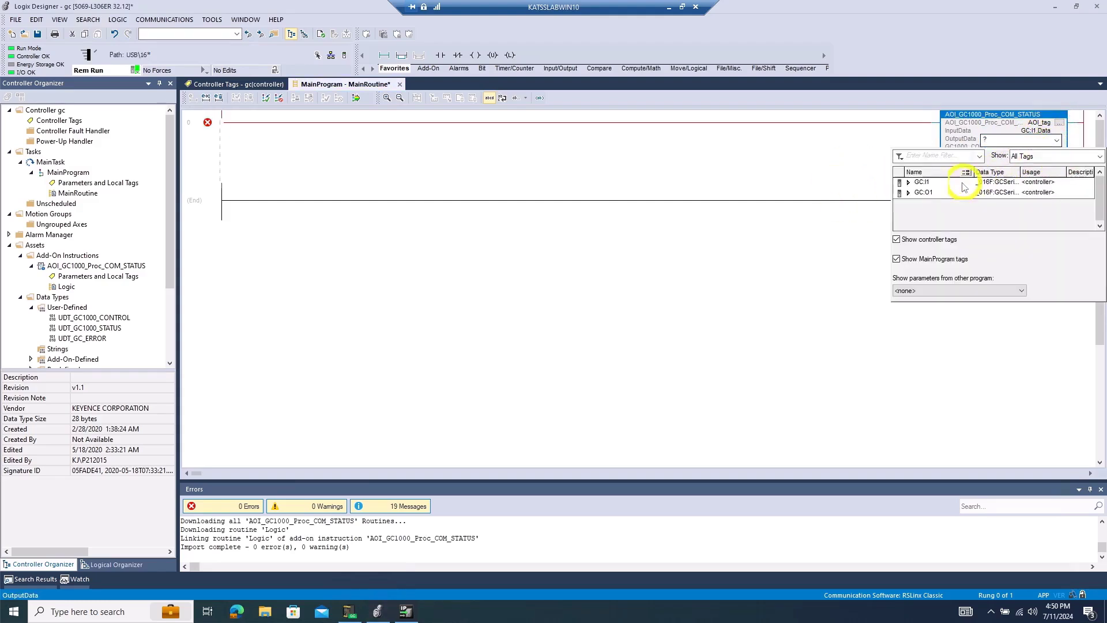
click(908, 193)
click(939, 213)
click(869, 210)
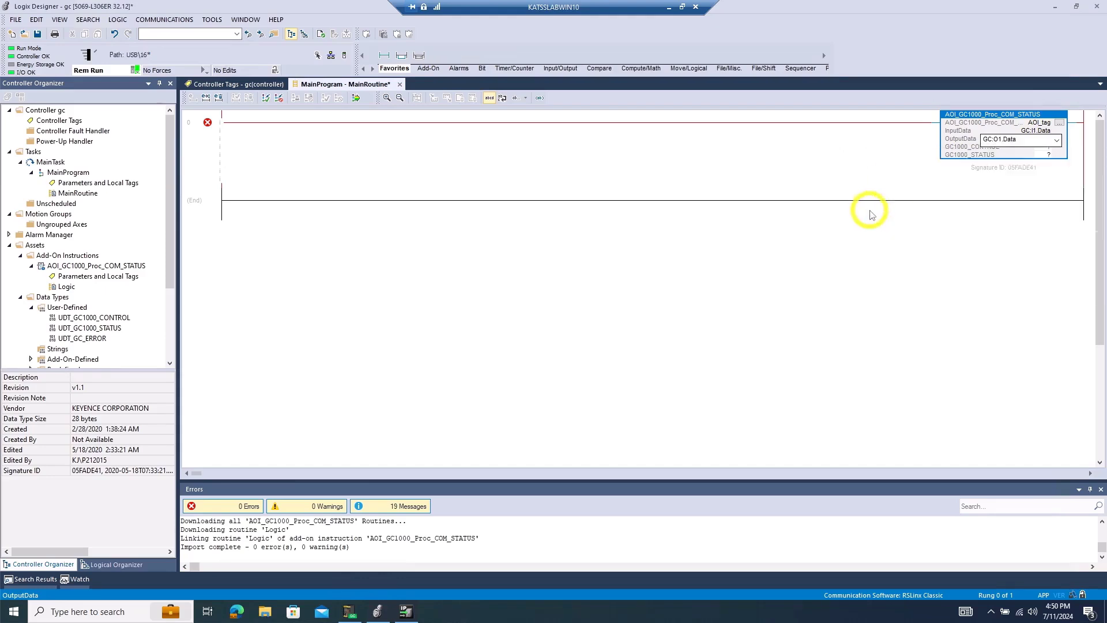
double_click(1049, 149)
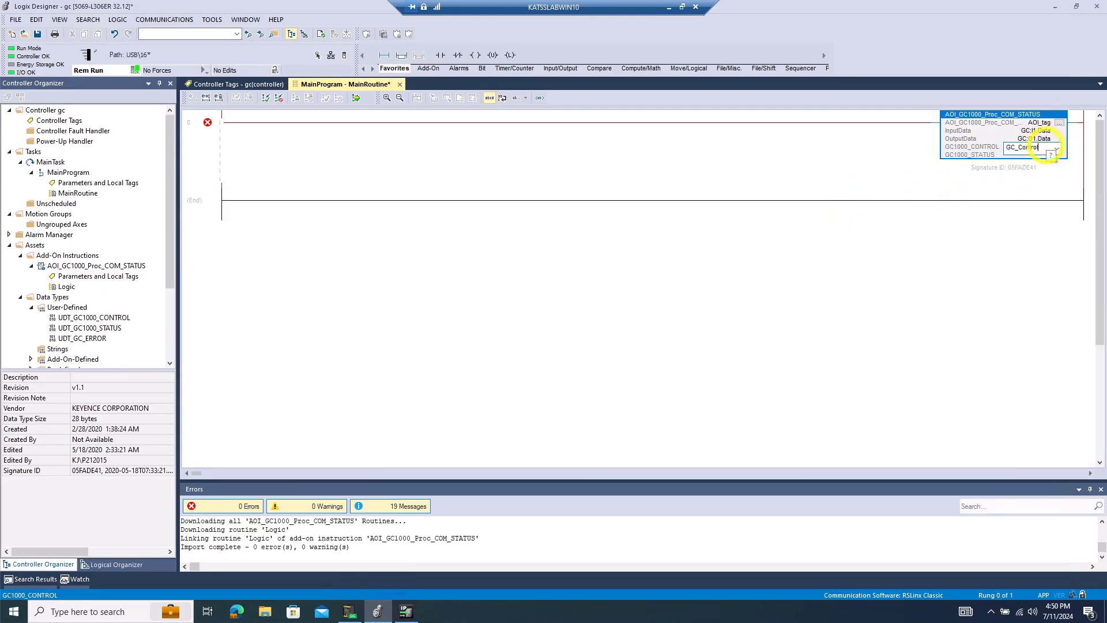
text(GC_Control)
key(Return)
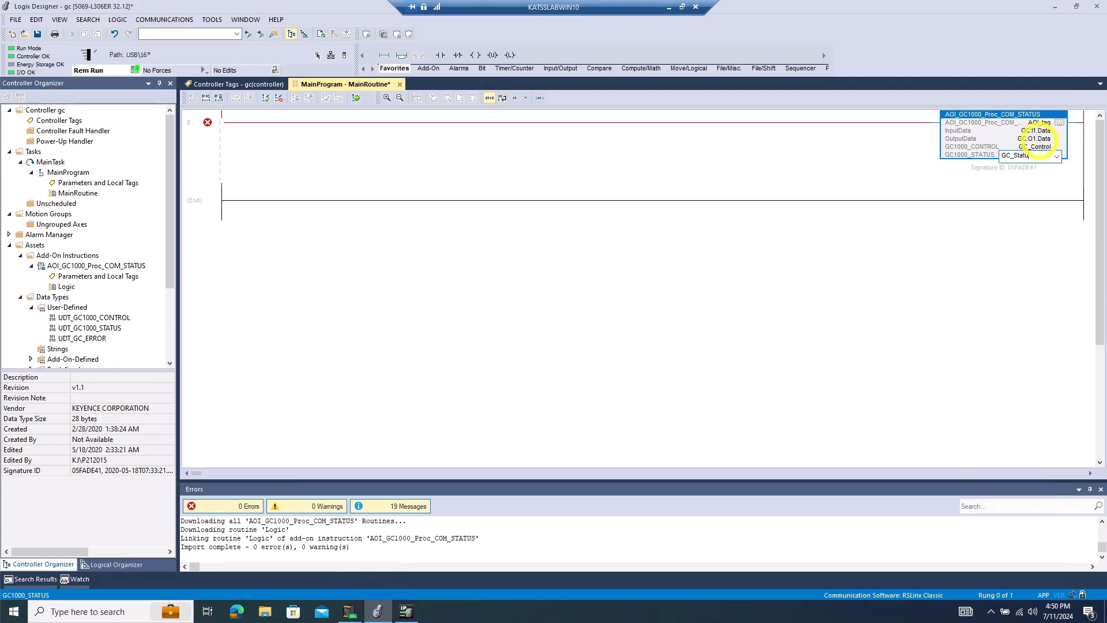
Step: Commit GC_Status, then create new tags AOI_tag, GC_Control and GC_Status from their operands
key(Return)
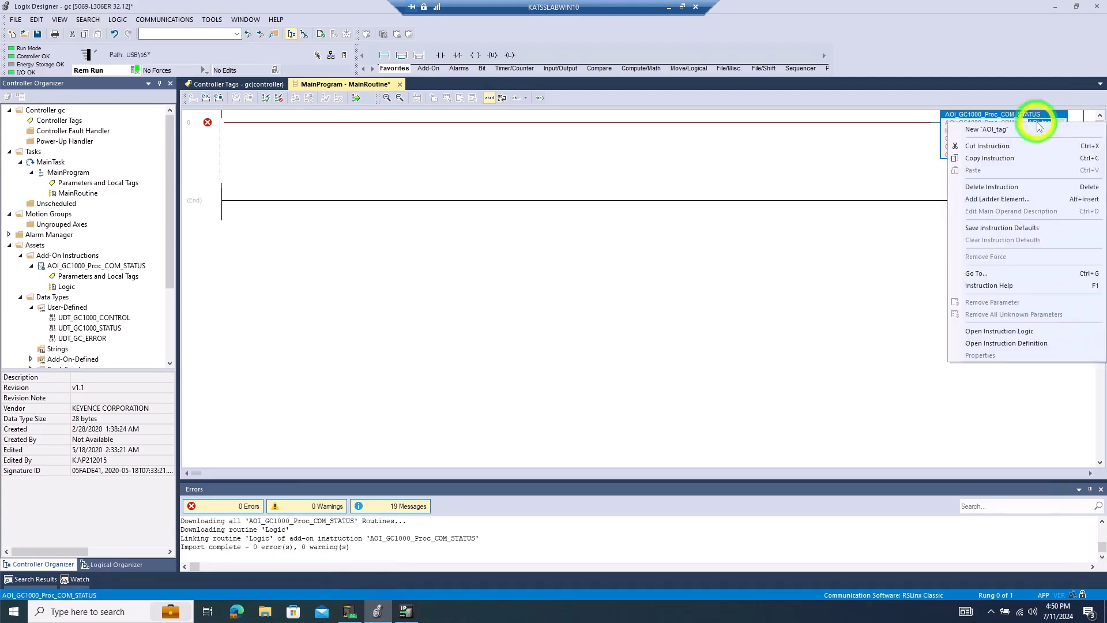
right_click(1038, 123)
click(1038, 129)
click(636, 174)
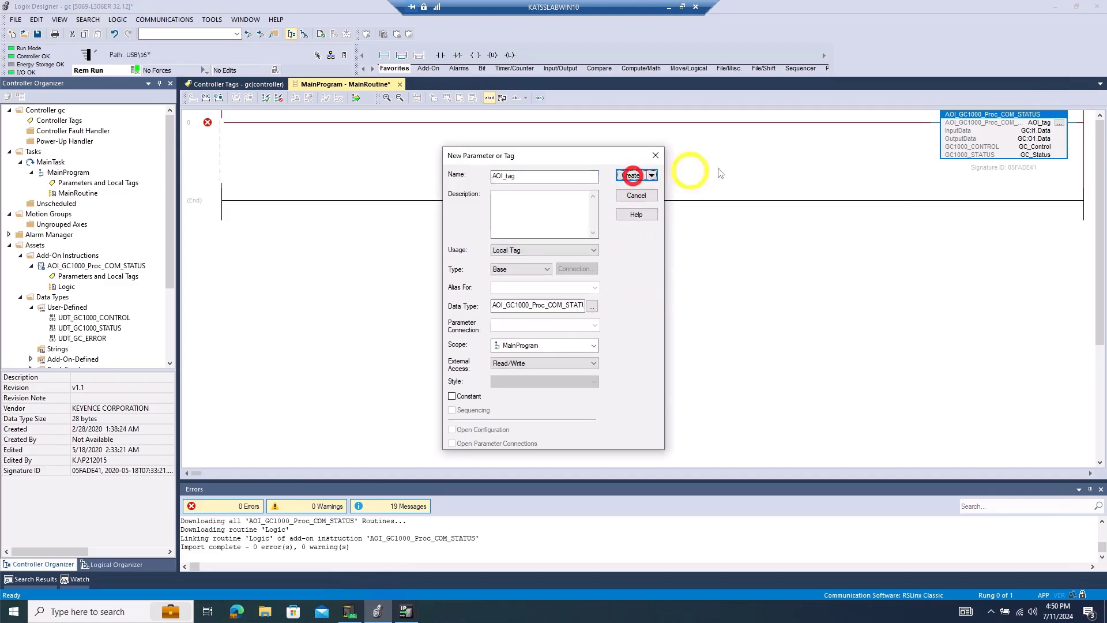
right_click(1034, 146)
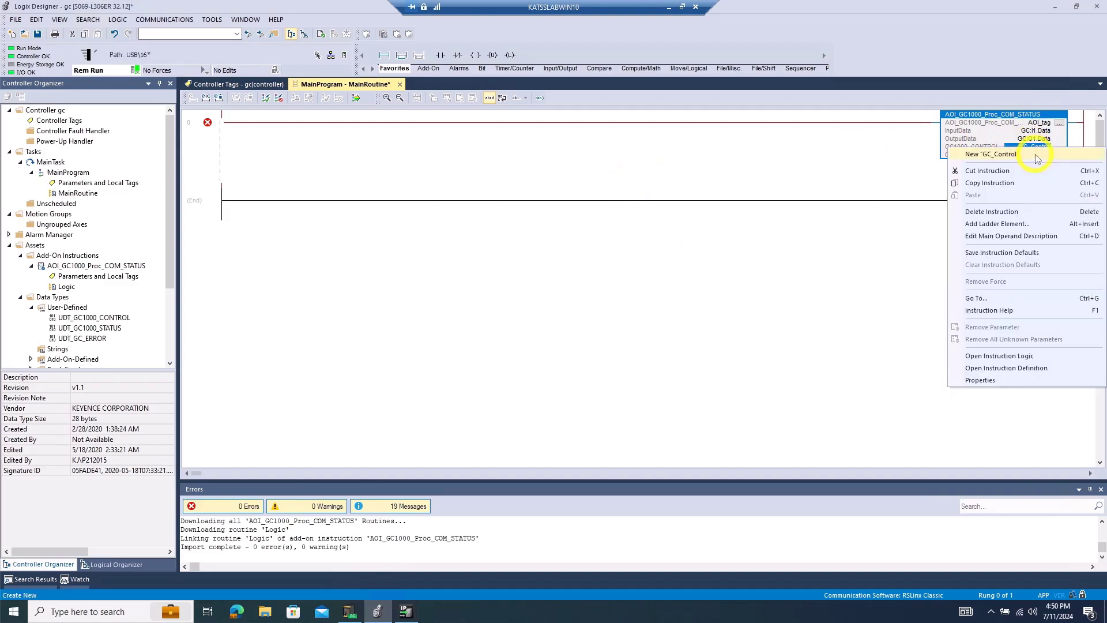
click(1035, 153)
click(625, 175)
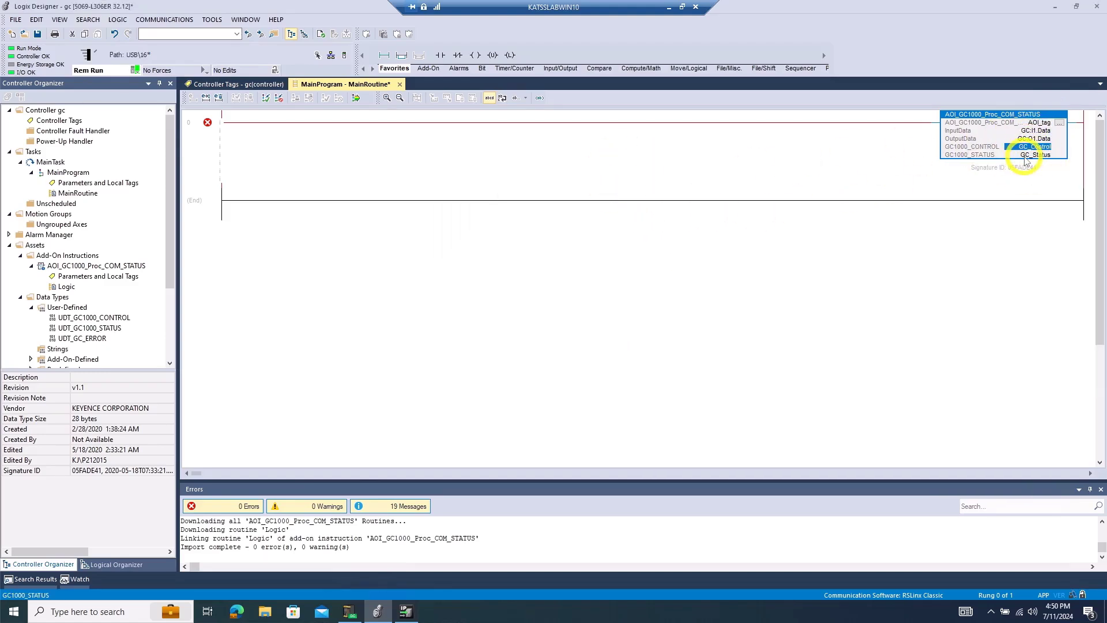
right_click(1027, 159)
click(943, 164)
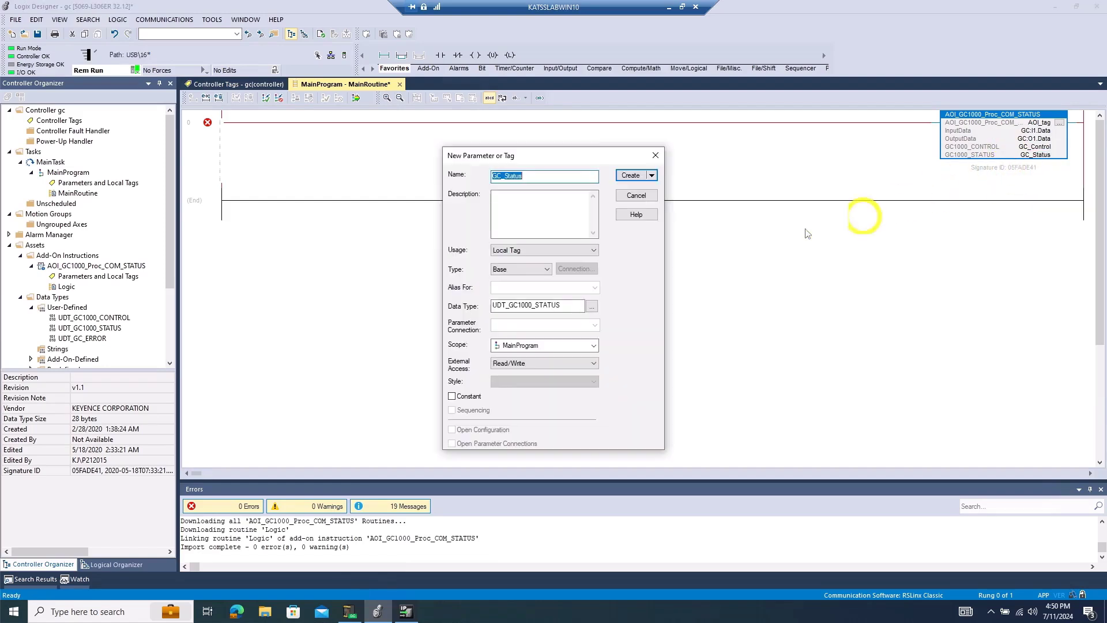
click(628, 175)
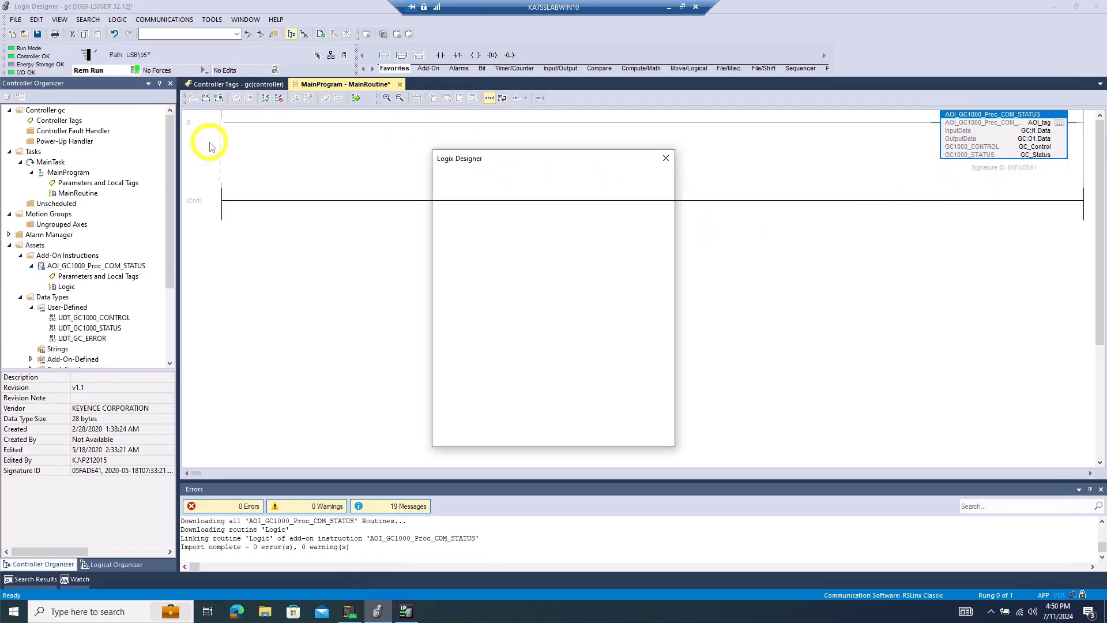
Step: Run Finalize All Edits in Program on MainProgram's pending ladder edits
click(489, 440)
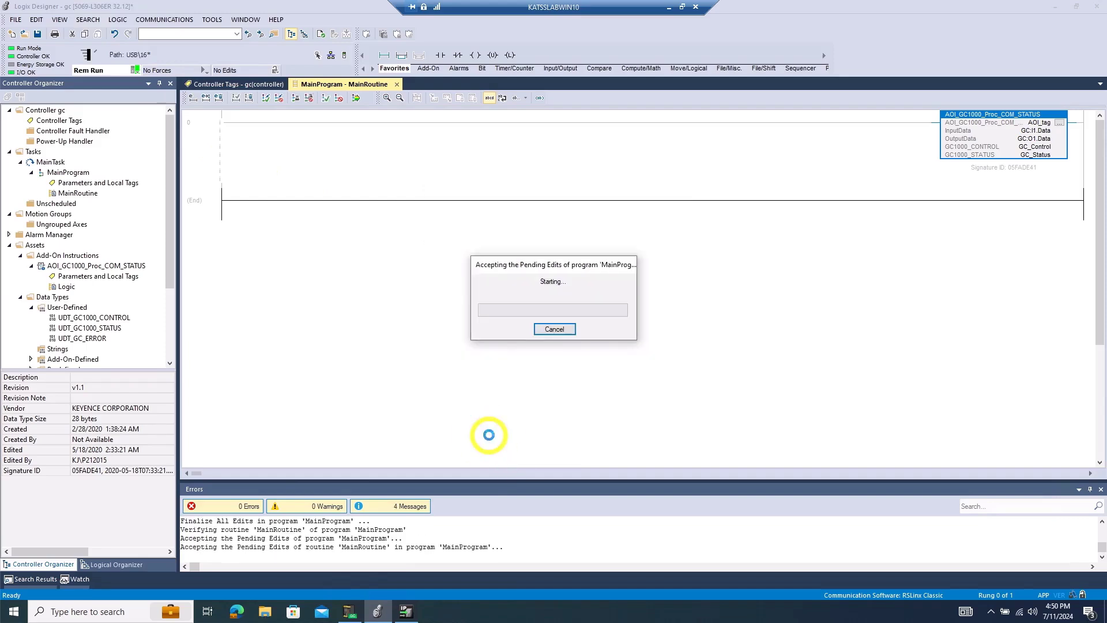